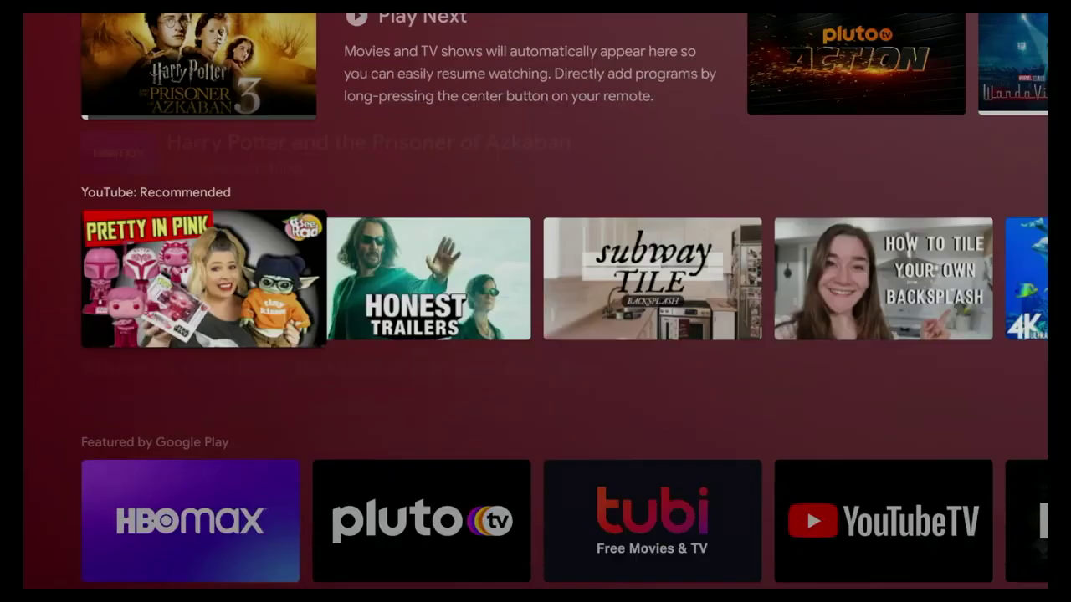
Examine the home screen's content rows, the top navigation and the SHIELD Experience Upgrade 9.0.0 notice.
{"action": "key", "text": "Down"}
{"action": "key", "text": "Down"}
{"action": "key", "text": "Down"}
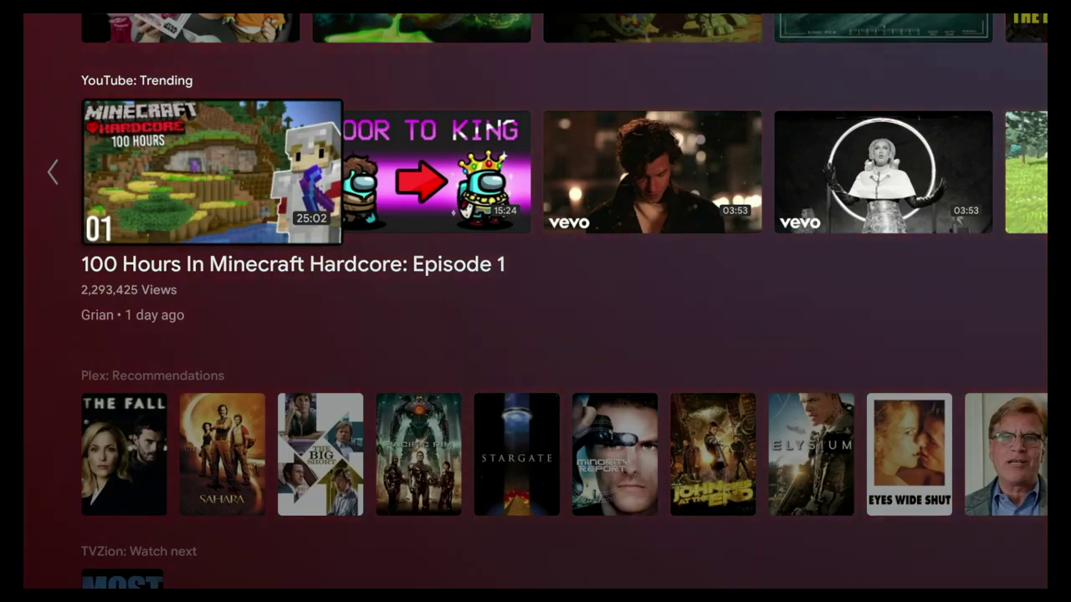
{"action": "key", "text": "Escape"}
{"action": "key", "text": "Up"}
{"action": "key", "text": "Up"}
{"action": "key", "text": "Up"}
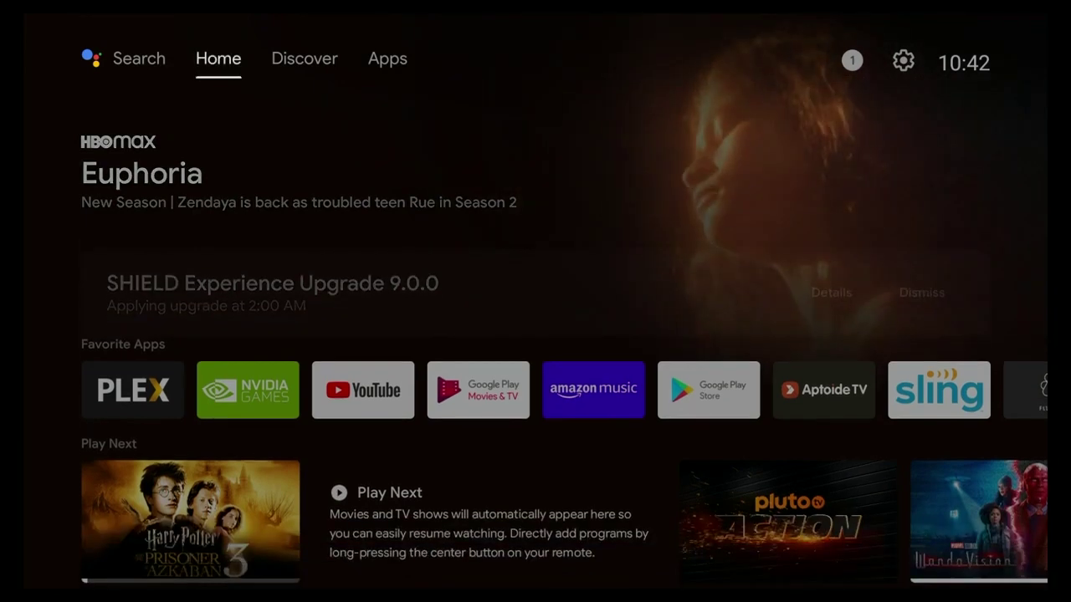
{"action": "key", "text": "Right"}
{"action": "key", "text": "Right"}
{"action": "key", "text": "Right"}
{"action": "key", "text": "Right"}
{"action": "key", "text": "Left"}
{"action": "key", "text": "Down"}
{"action": "key", "text": "Escape"}
{"action": "key", "text": "Down"}
{"action": "key", "text": "Up"}
{"action": "key", "text": "Up"}
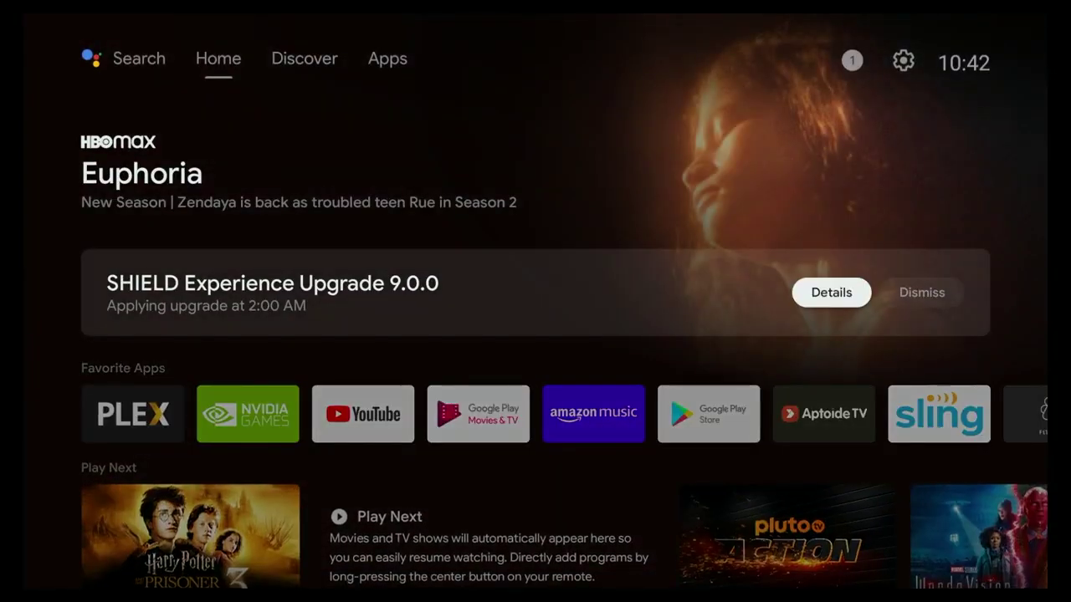
Look through the home screen rows as far as YouTube: Subscriptions, and open the details of the SHIELD Experience Upgrade 9.0.0 notice.
{"action": "key", "text": "Down"}
{"action": "key", "text": "Right"}
{"action": "key", "text": "Down"}
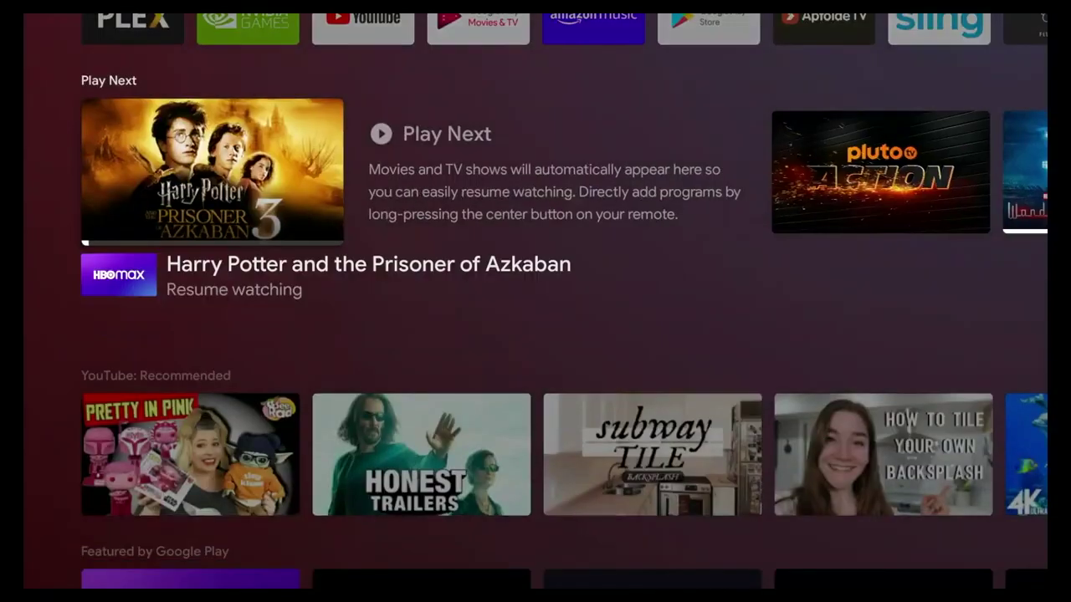
{"action": "key", "text": "Down"}
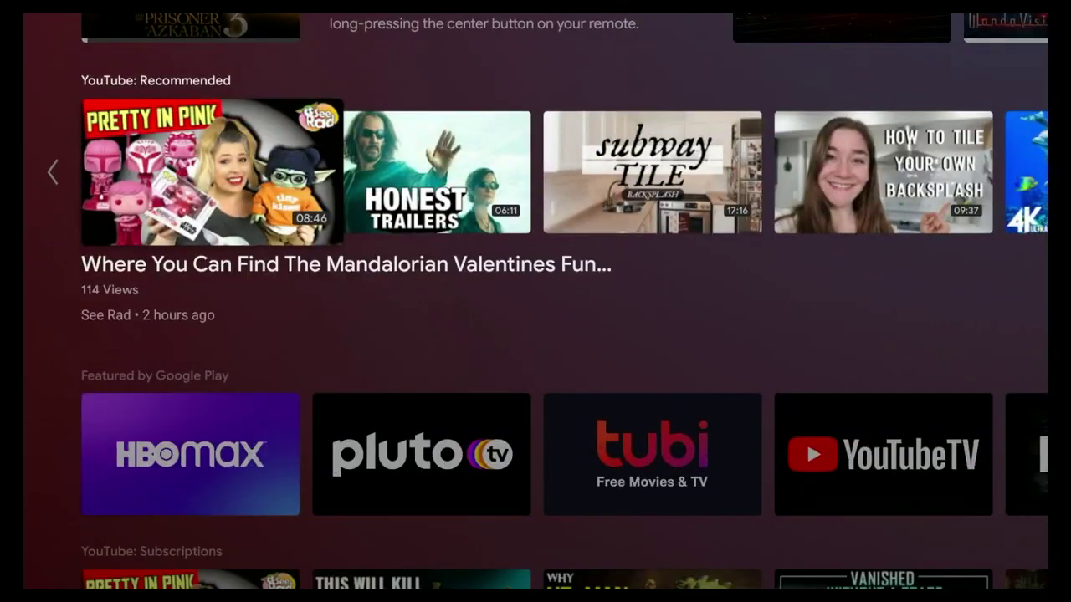
{"action": "key", "text": "Down"}
{"action": "key", "text": "Down"}
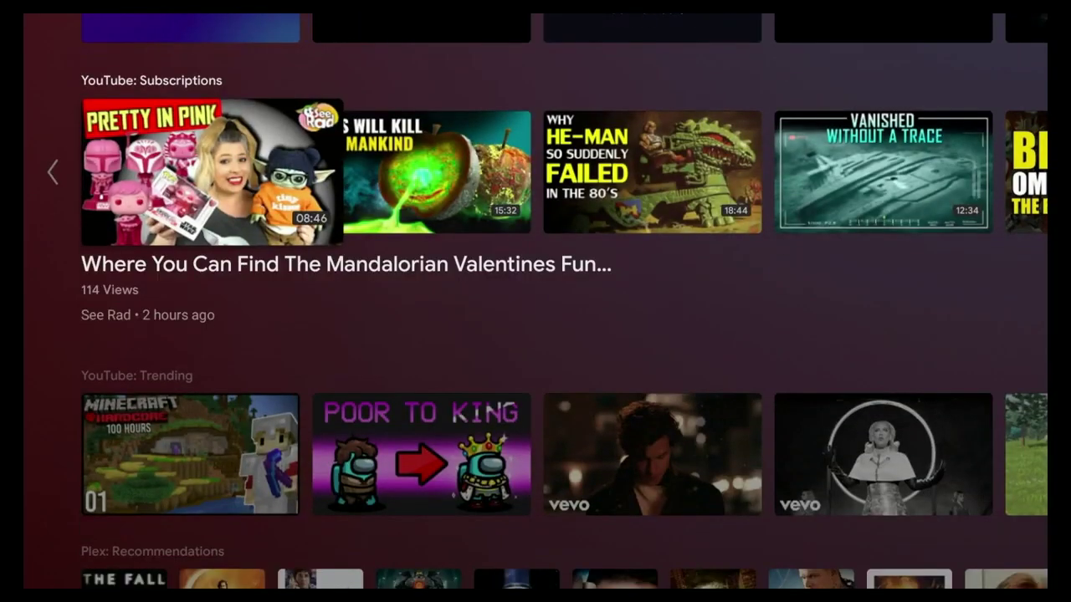
{"action": "key", "text": "Up"}
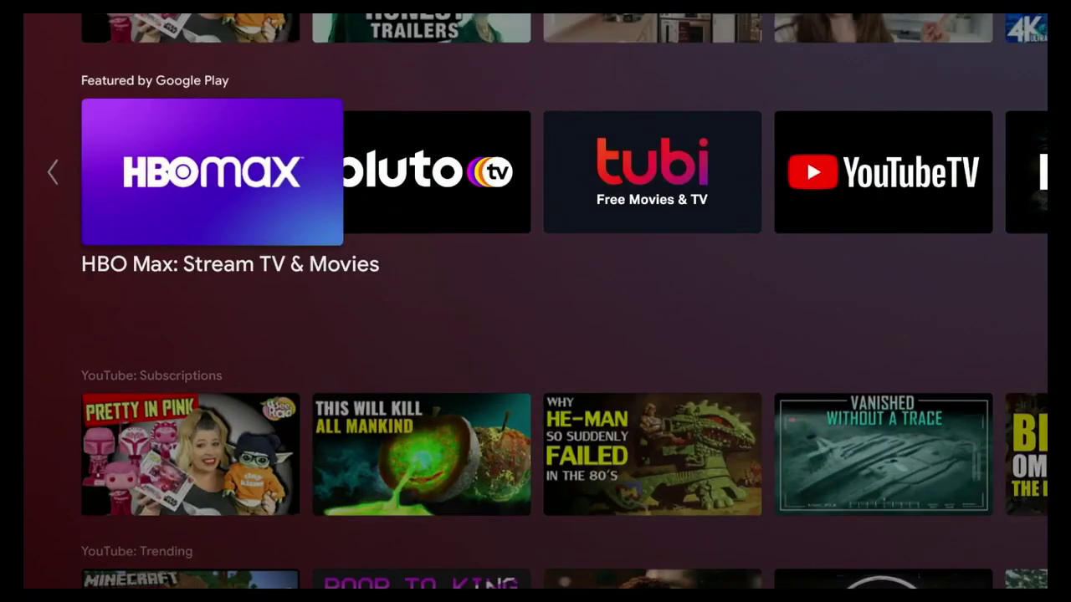
{"action": "key", "text": "Up"}
{"action": "key", "text": "Up"}
{"action": "key", "text": "Up"}
{"action": "key", "text": "Up"}
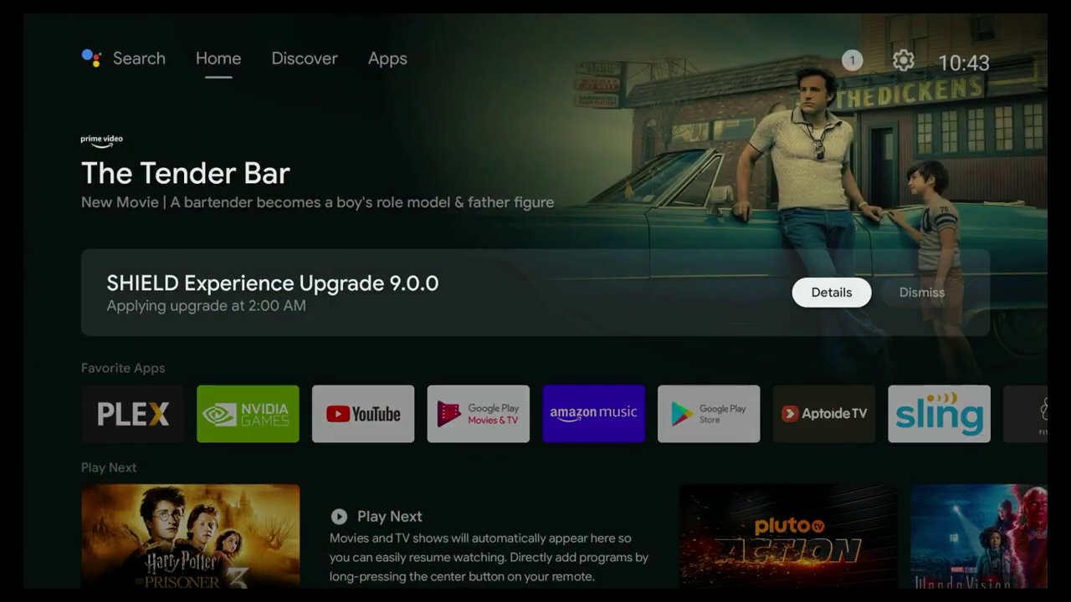
{"action": "key", "text": "Return"}
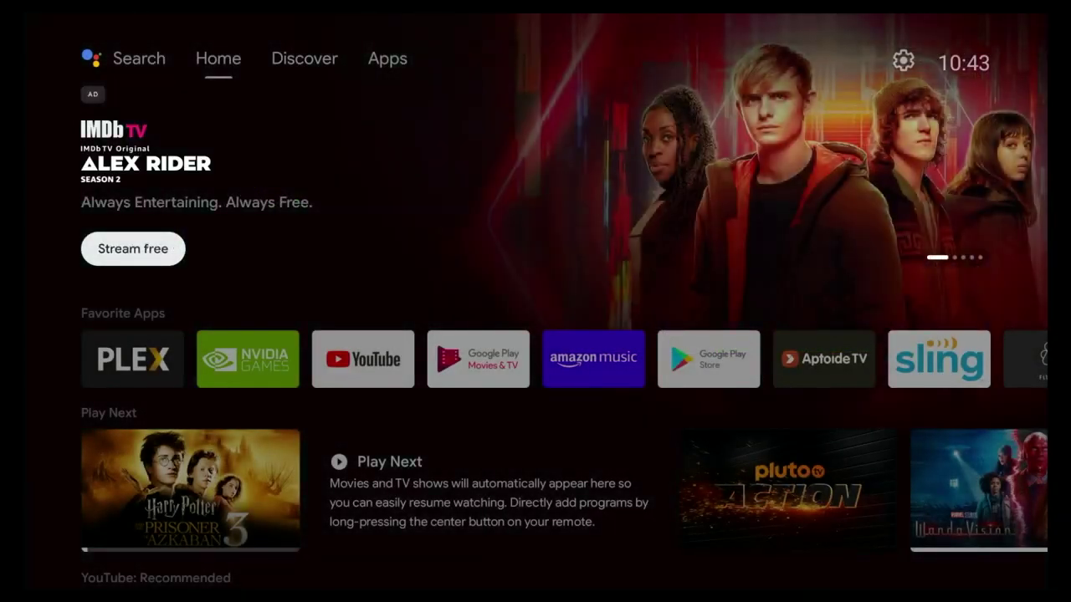
Open the device's Settings from the home screen.
{"action": "key", "text": "Up"}
{"action": "key", "text": "Right"}
{"action": "key", "text": "Right"}
{"action": "key", "text": "Right"}
{"action": "key", "text": "Return"}
Open the System upgrade page found under About in Device Preferences.
{"action": "key", "text": "Down"}
{"action": "key", "text": "Down"}
{"action": "key", "text": "Down"}
{"action": "key", "text": "Down"}
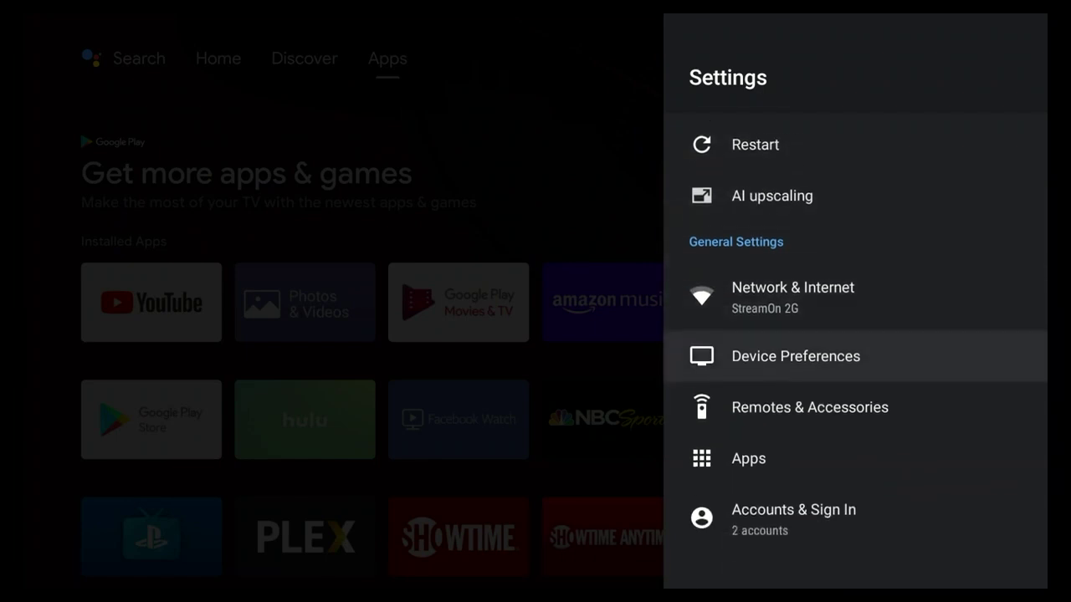
{"action": "key", "text": "Return"}
{"action": "key", "text": "Return"}
{"action": "key", "text": "Return"}
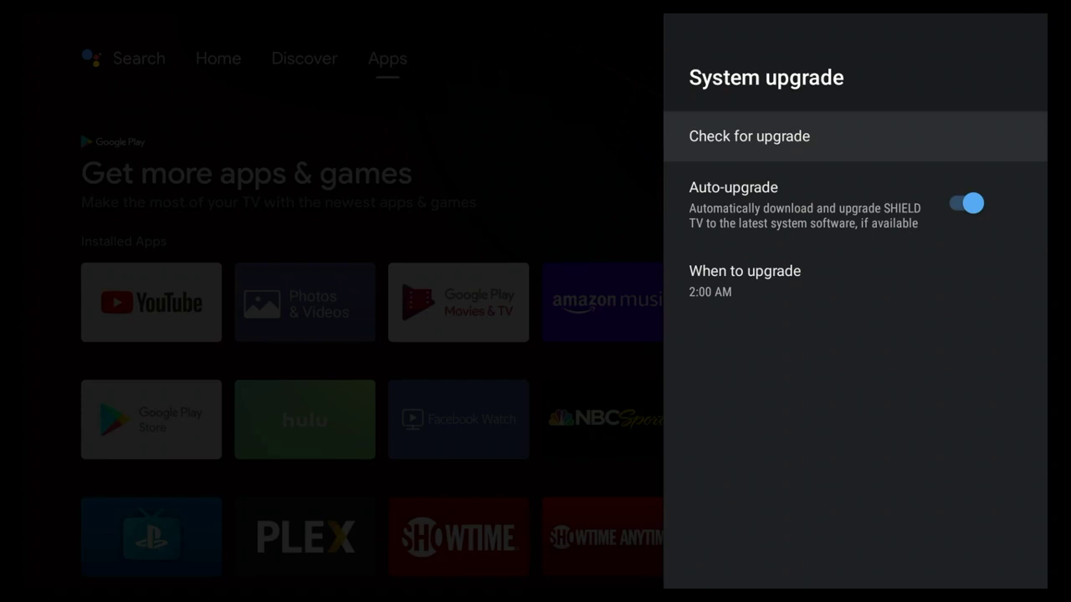
Check for a system upgrade and restart the device to install SHIELD Experience Upgrade 9.0.0.
{"action": "key", "text": "Return"}
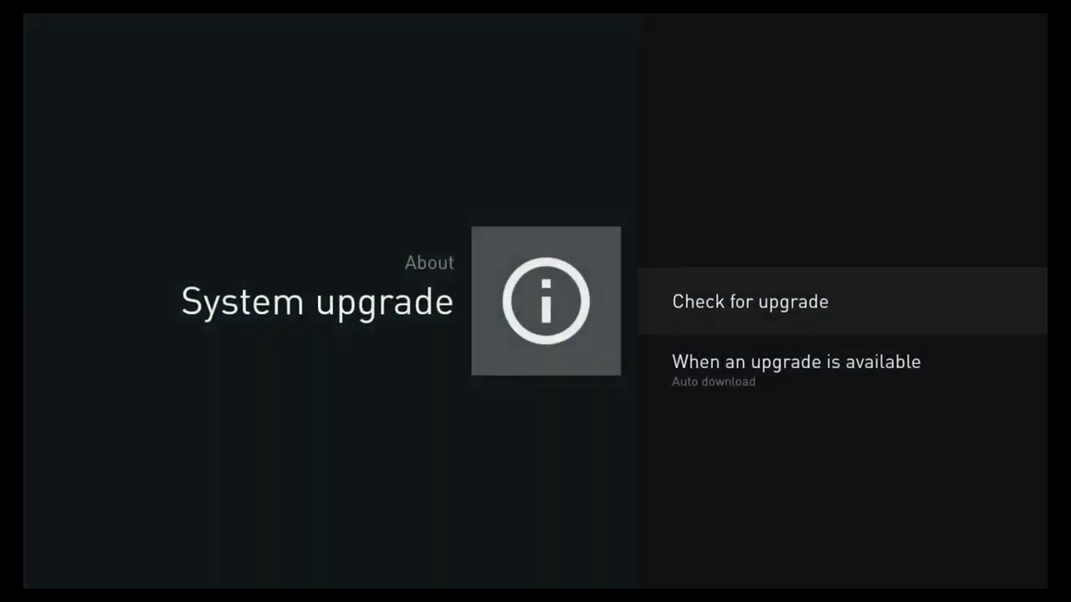
{"action": "key", "text": "Down"}
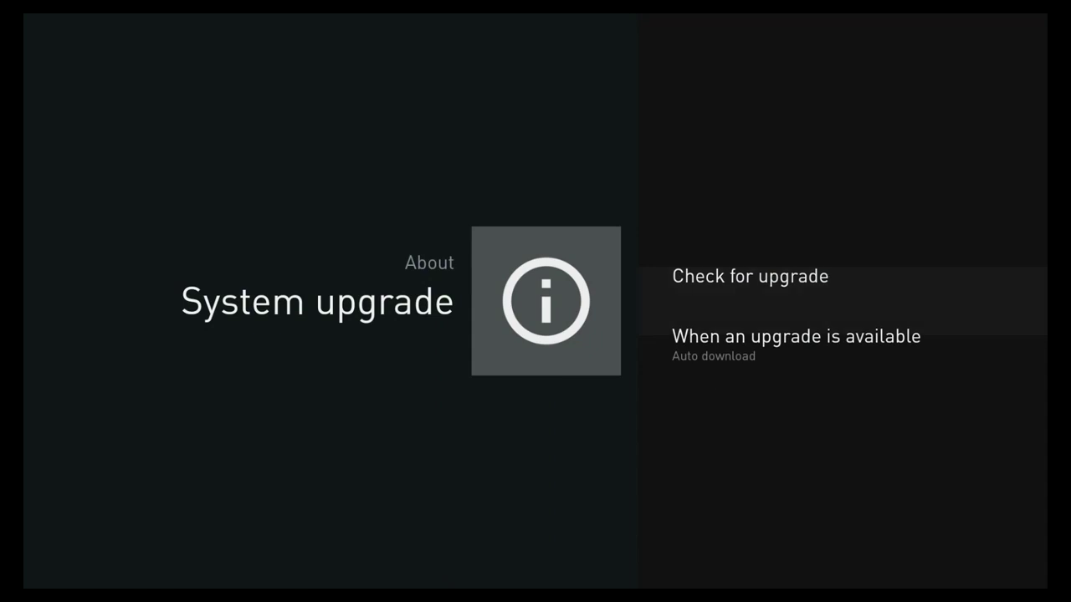
{"action": "key", "text": "Up"}
{"action": "key", "text": "Return"}
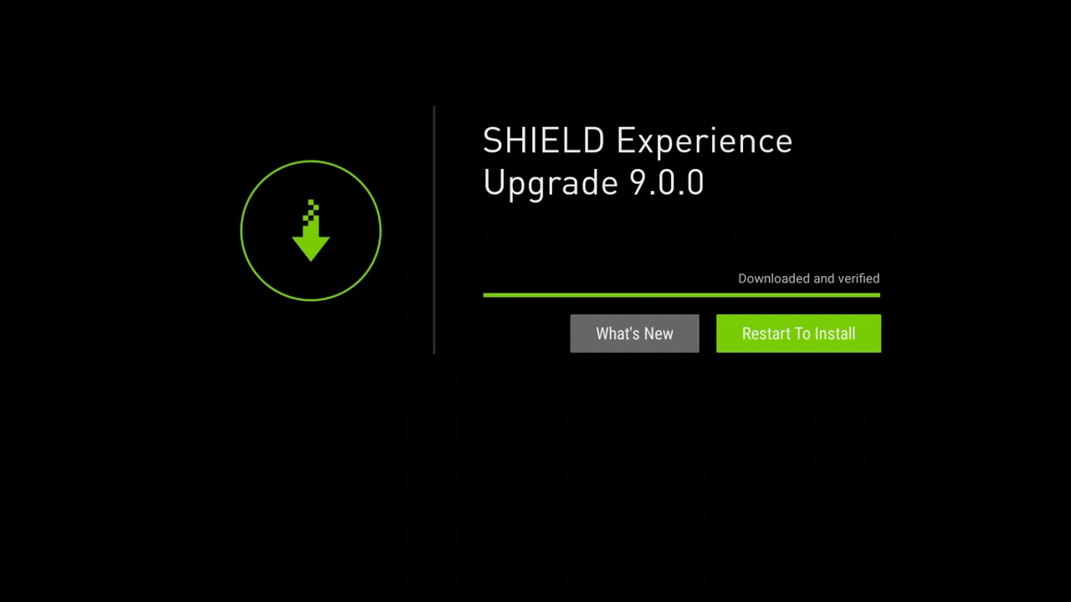
{"action": "key", "text": "Return"}
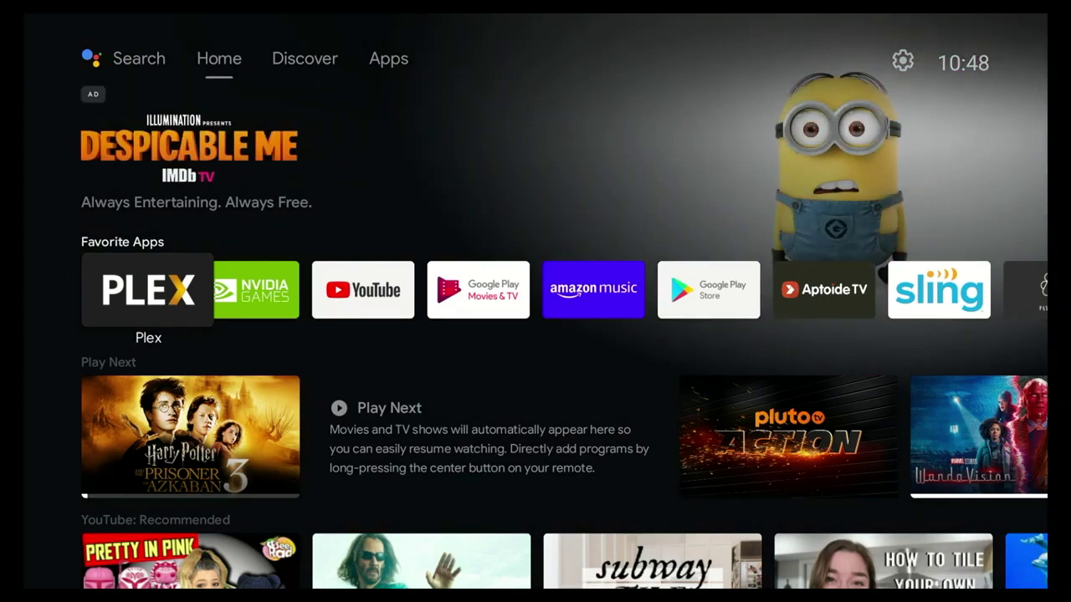
Look over the home screen rows after the restart and return up to the SHIELD Accessories Update notice.
{"action": "key", "text": "Down"}
{"action": "key", "text": "Down"}
{"action": "key", "text": "Down"}
{"action": "key", "text": "Up"}
{"action": "key", "text": "Up"}
{"action": "key", "text": "Up"}
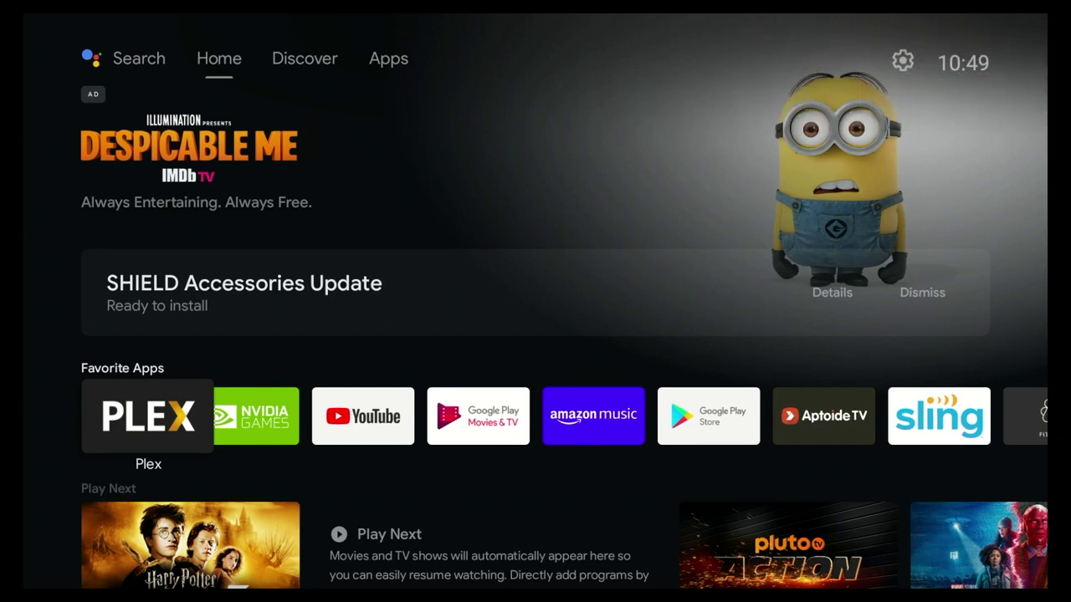
{"action": "key", "text": "Up"}
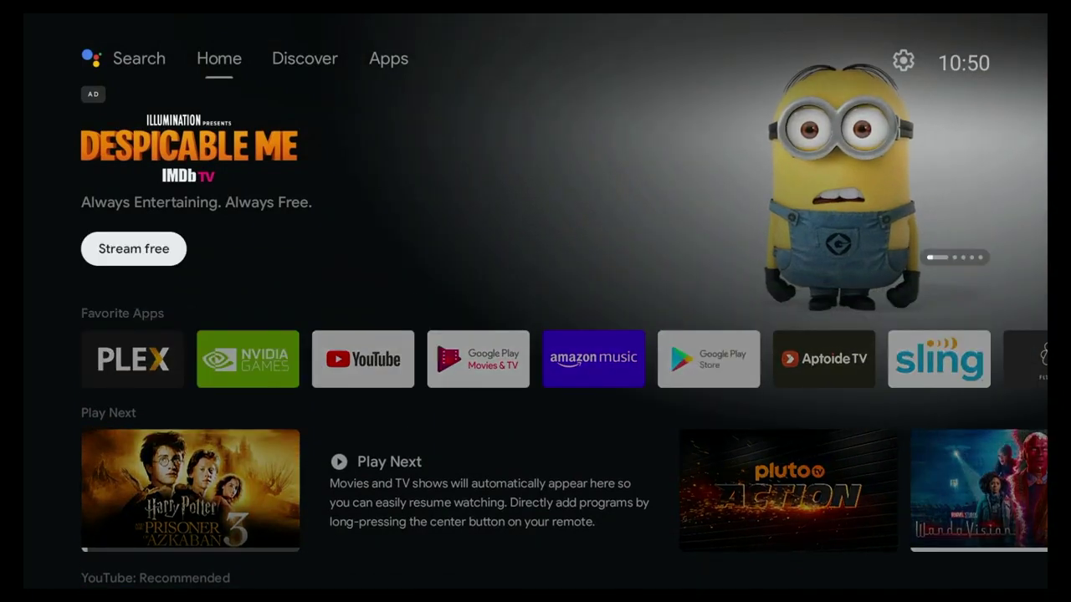
Open Settings on the upgraded device.
{"action": "key", "text": "Up"}
{"action": "key", "text": "Right"}
{"action": "key", "text": "Right"}
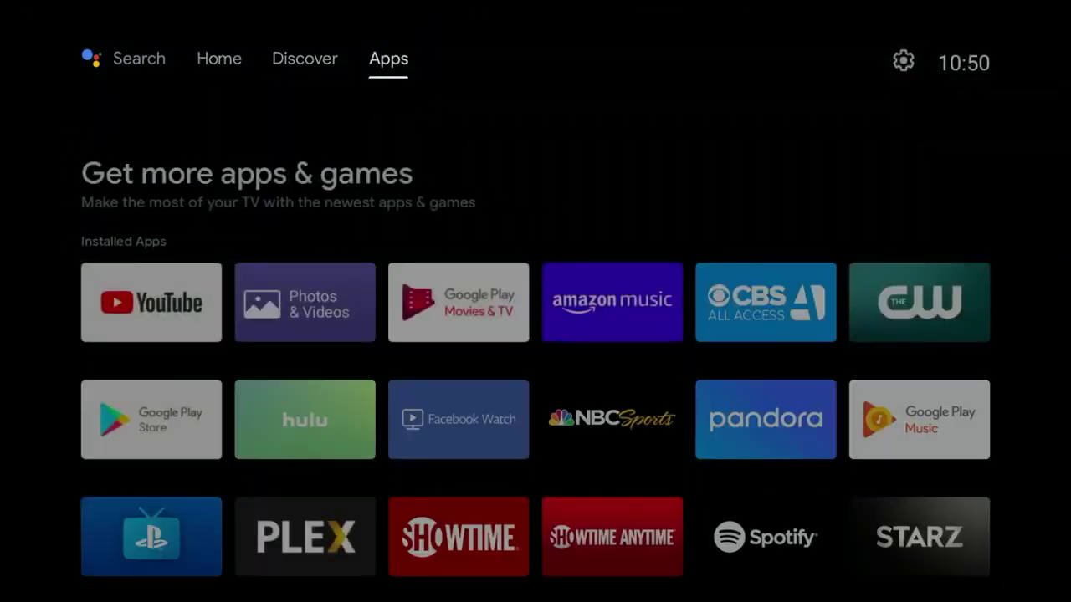
{"action": "key", "text": "Right"}
{"action": "key", "text": "Return"}
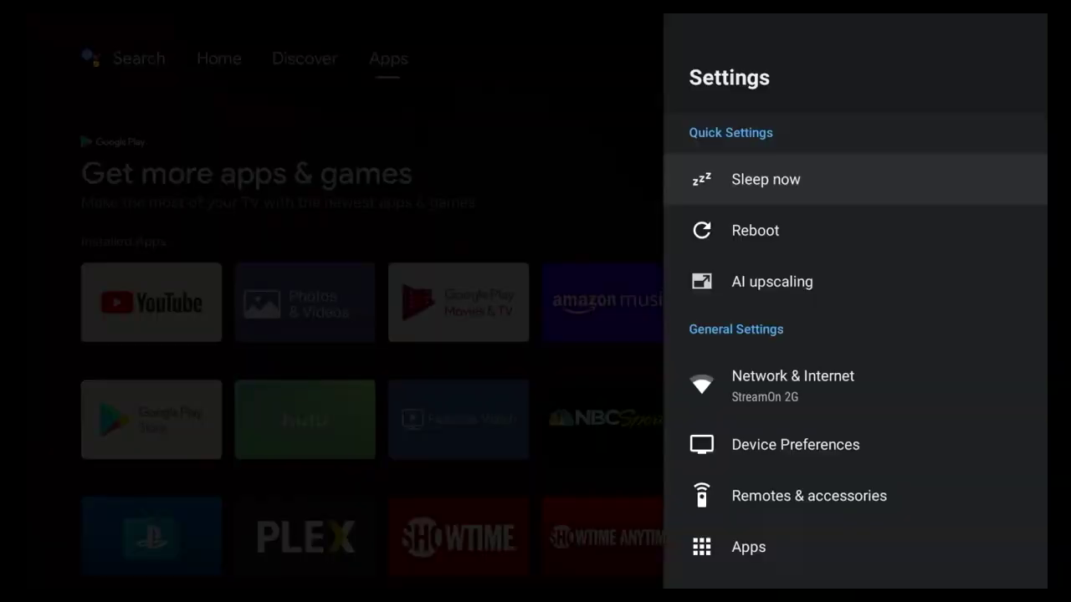
Look through the Quick and General Settings entries and open Device Preferences.
{"action": "key", "text": "Down"}
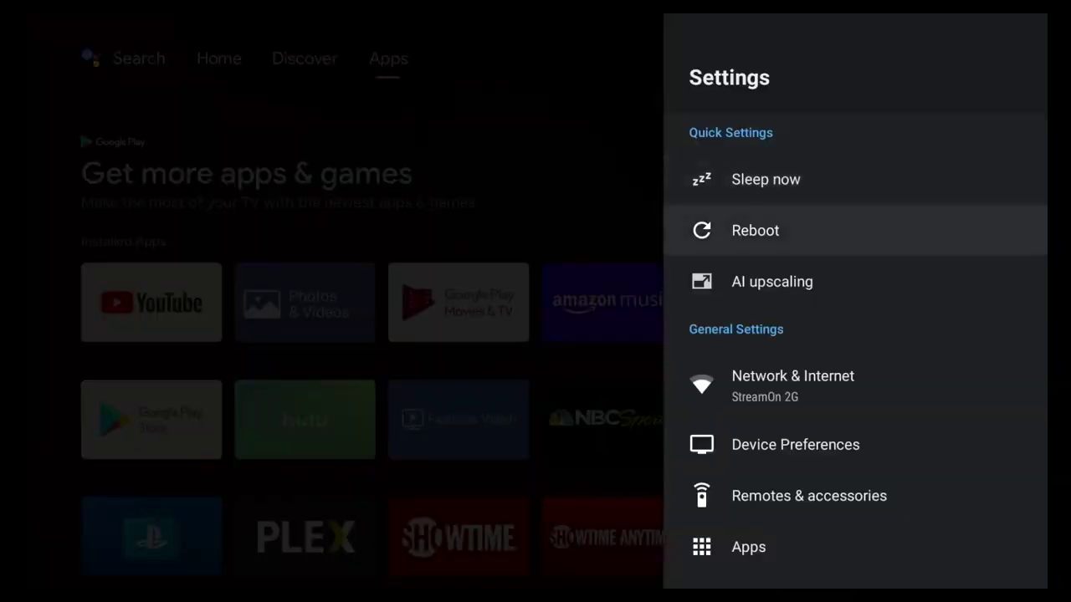
{"action": "key", "text": "Down"}
{"action": "key", "text": "Down"}
{"action": "key", "text": "Down"}
{"action": "key", "text": "Down"}
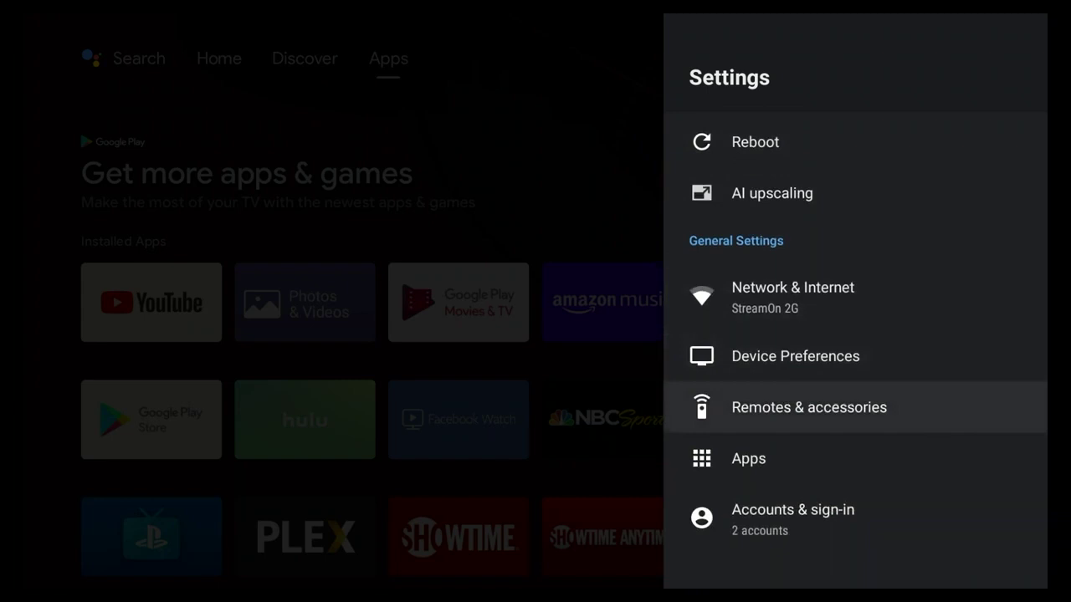
{"action": "key", "text": "Up"}
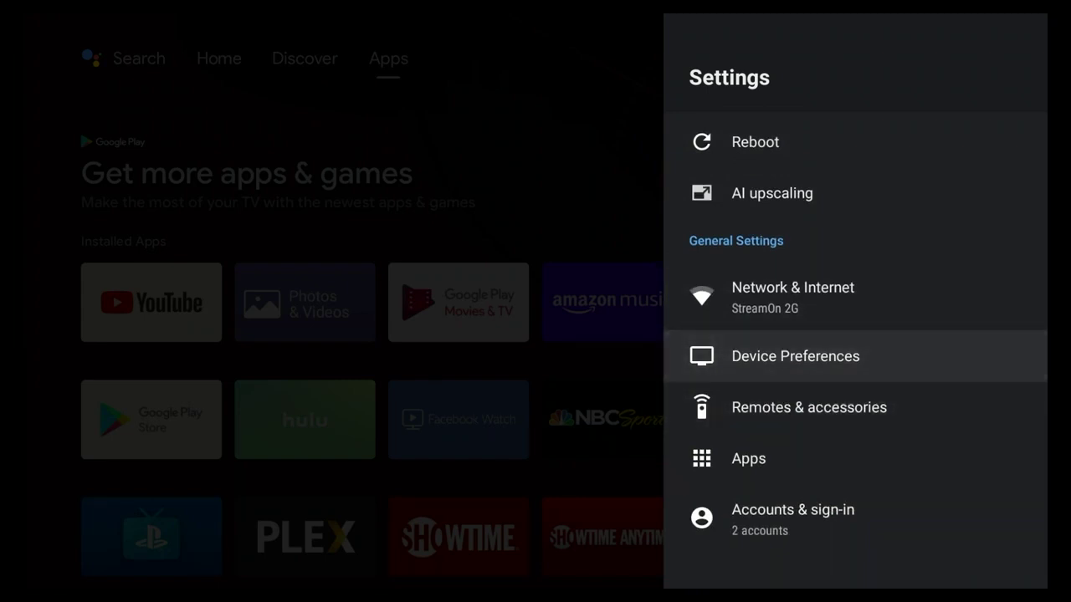
{"action": "key", "text": "Return"}
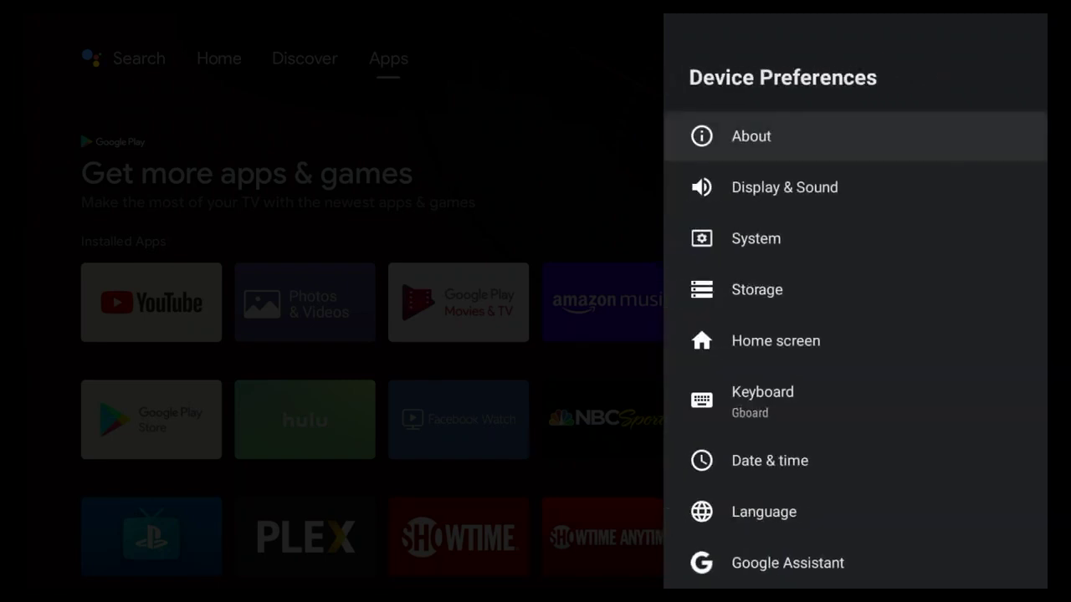
Open System upgrade under About and check whether a newer system version is available.
{"action": "key", "text": "Return"}
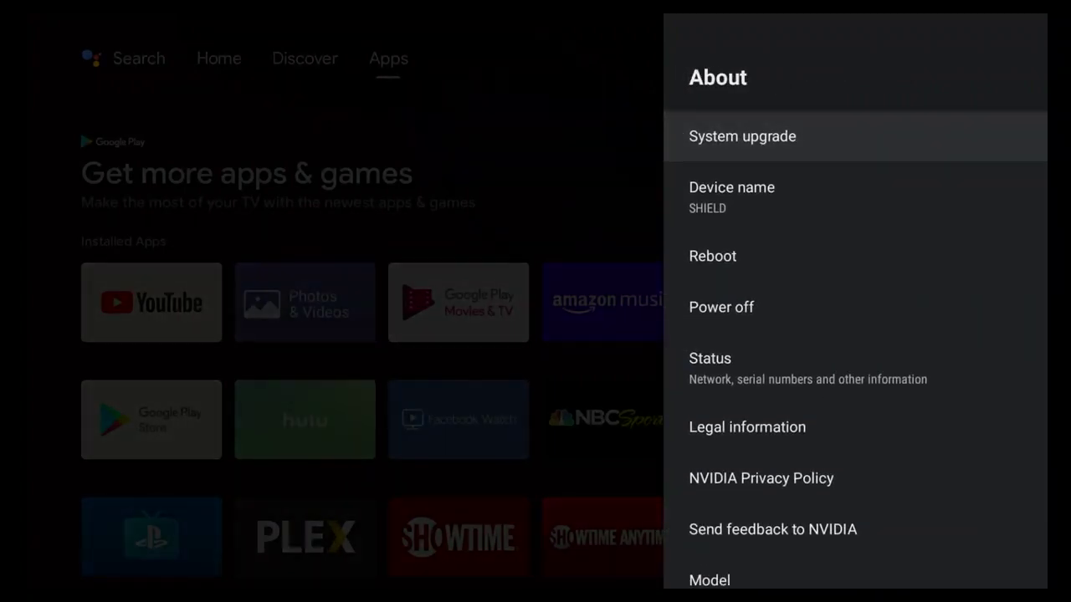
{"action": "key", "text": "Return"}
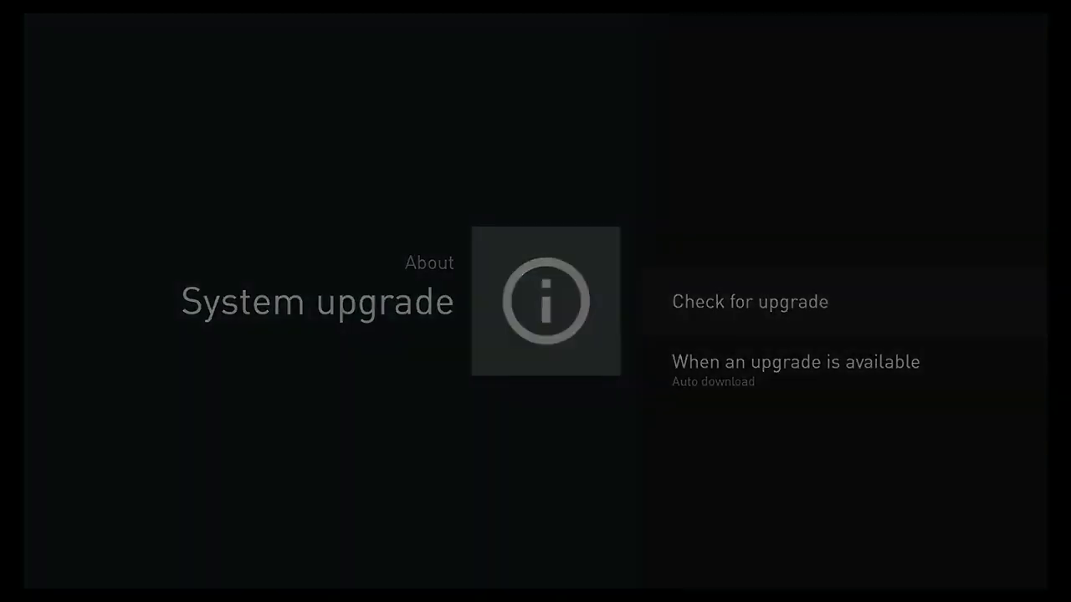
{"action": "key", "text": "Return"}
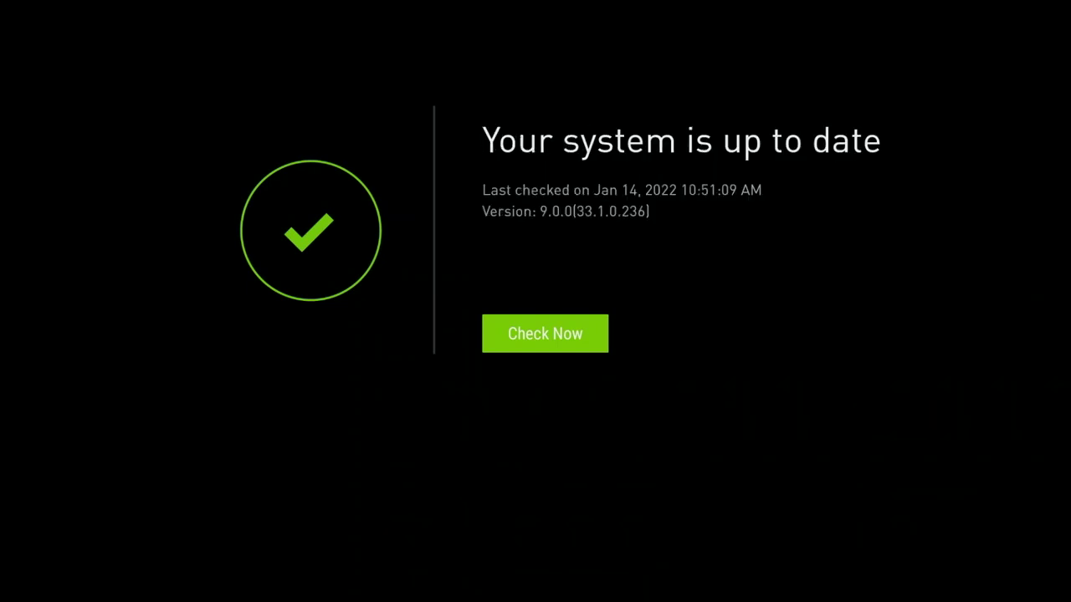
{"action": "key", "text": "Return"}
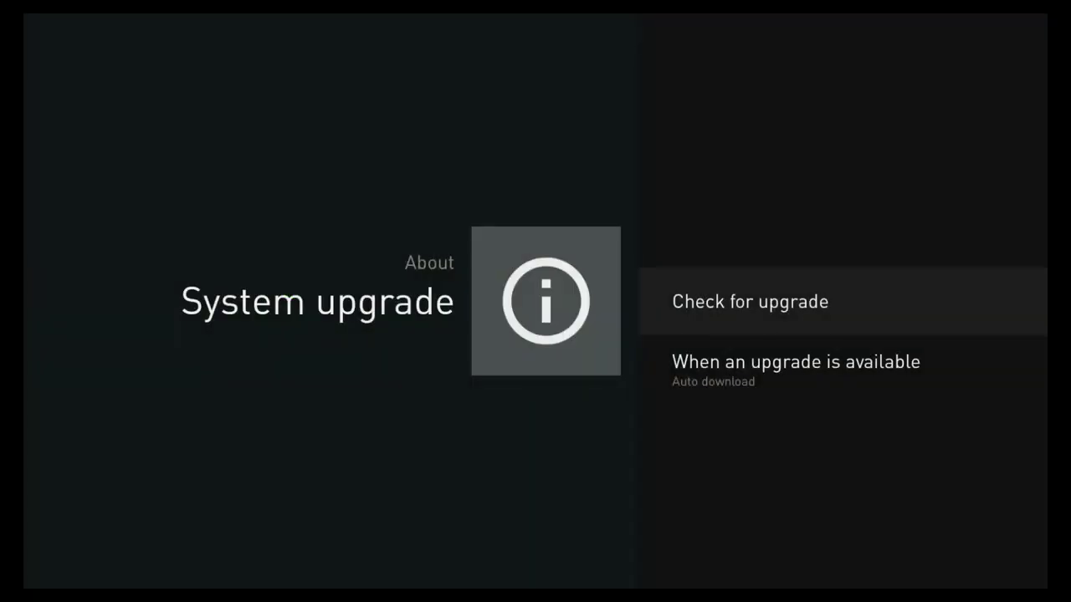
Set the "When an upgrade is available" option to Notify me.
{"action": "key", "text": "Down"}
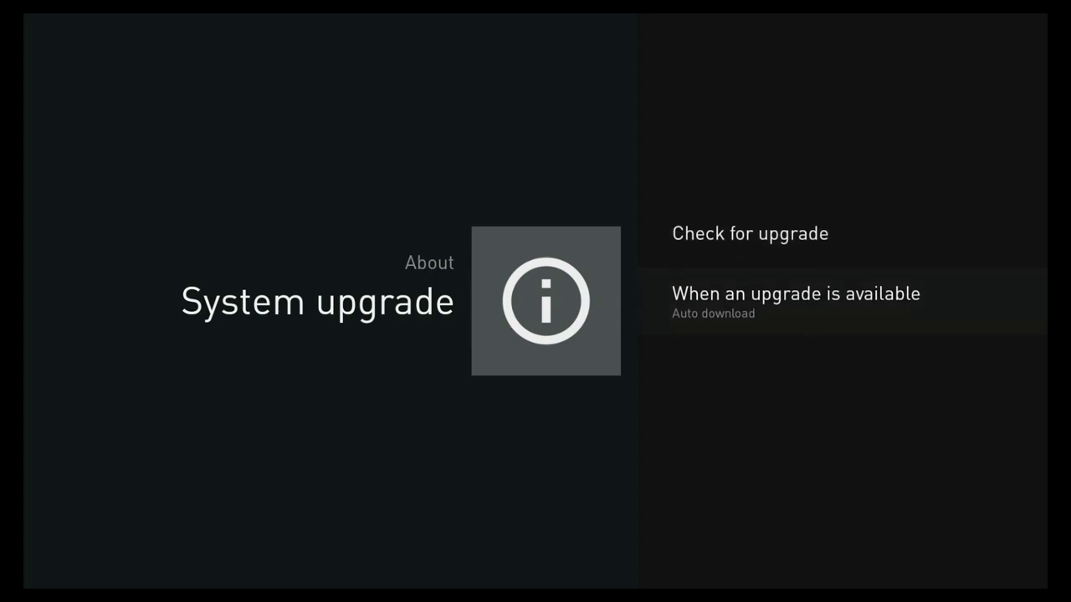
{"action": "key", "text": "Return"}
{"action": "key", "text": "Down"}
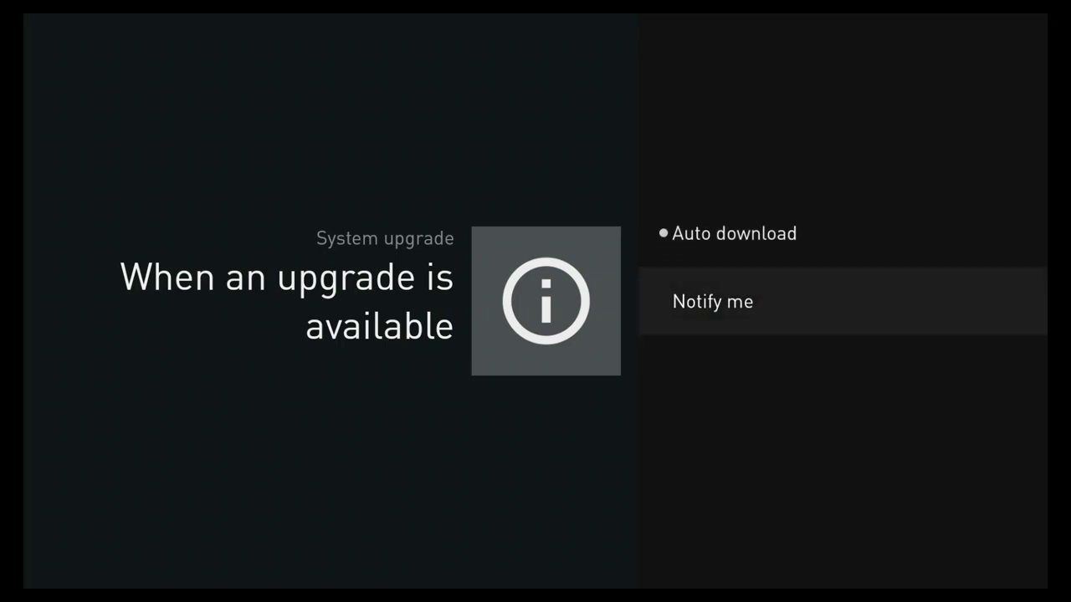
{"action": "key", "text": "Return"}
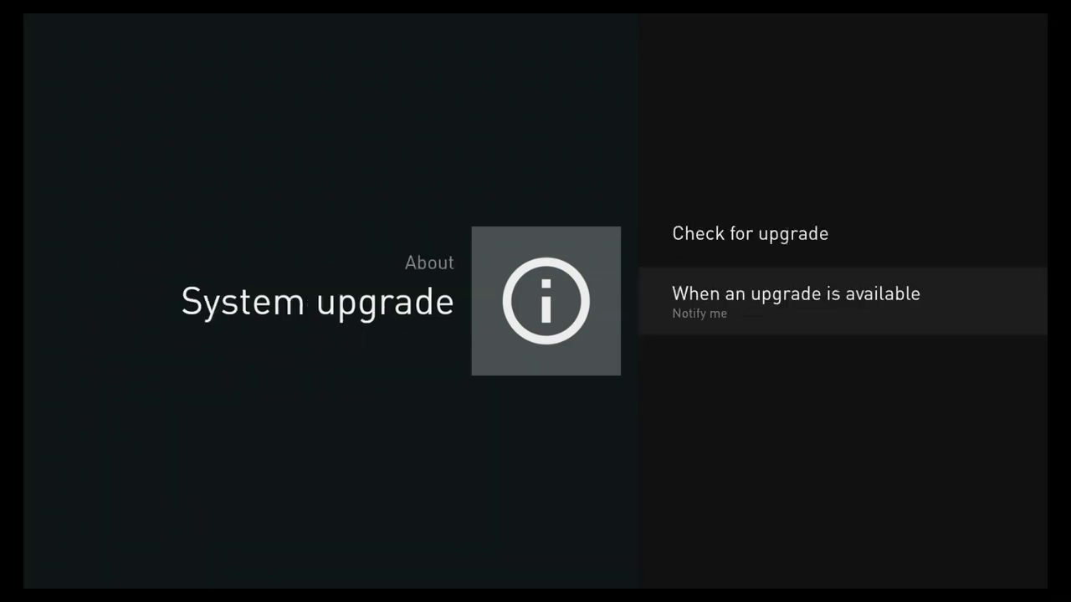
Repeat the upgrade check and revisit the "When an upgrade is available" option.
{"action": "key", "text": "Up"}
{"action": "key", "text": "Return"}
{"action": "key", "text": "Return"}
{"action": "key", "text": "Escape"}
{"action": "key", "text": "Down"}
{"action": "key", "text": "Return"}
{"action": "key", "text": "Return"}
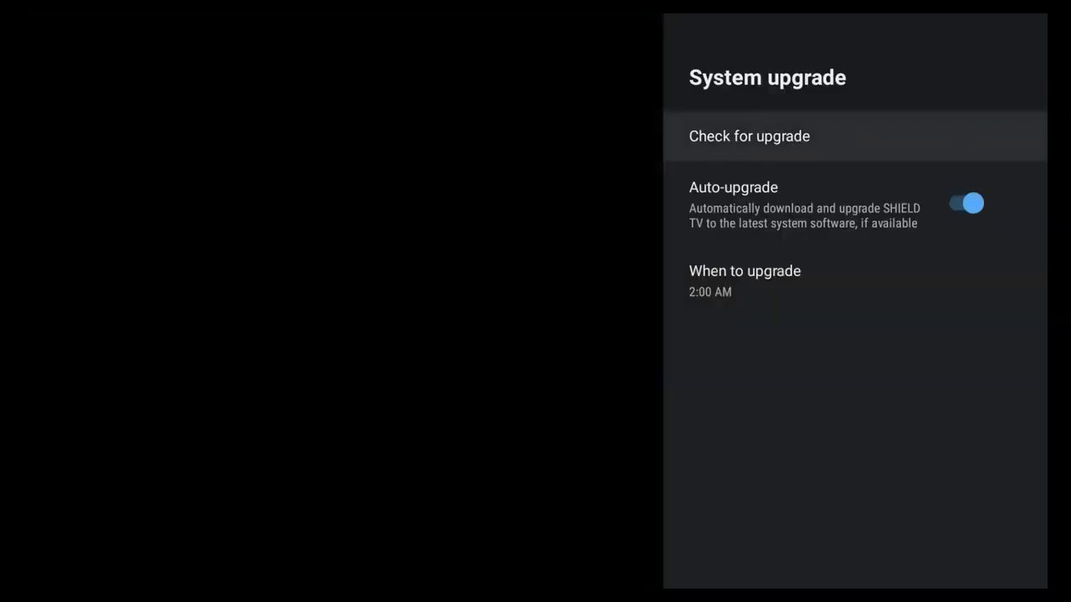
Leave the System upgrade settings and return to the Home page.
{"action": "key", "text": "Escape"}
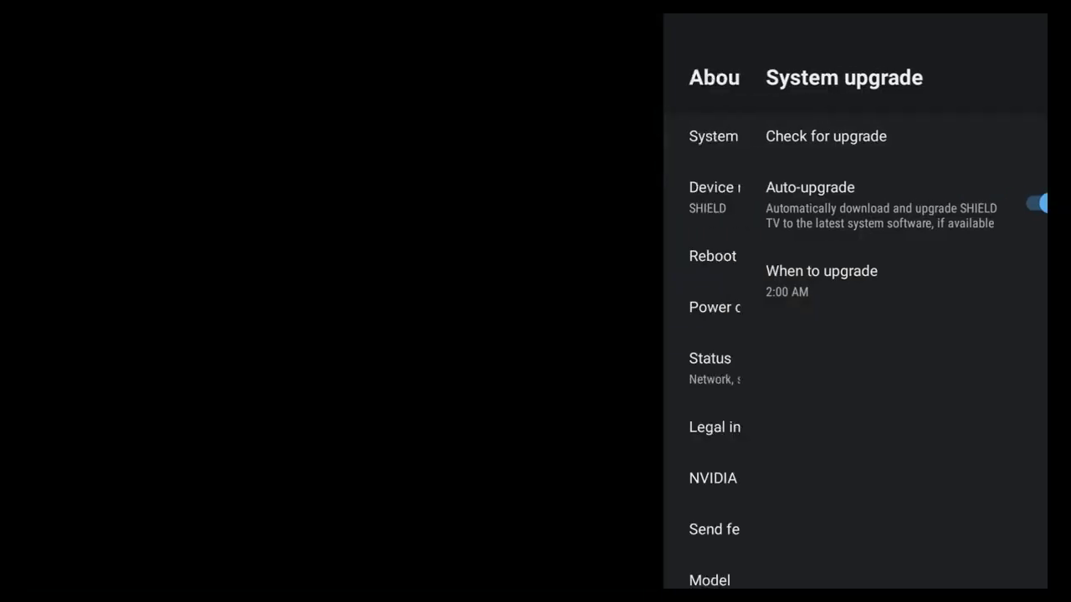
{"action": "key", "text": "Escape"}
{"action": "key", "text": "Escape"}
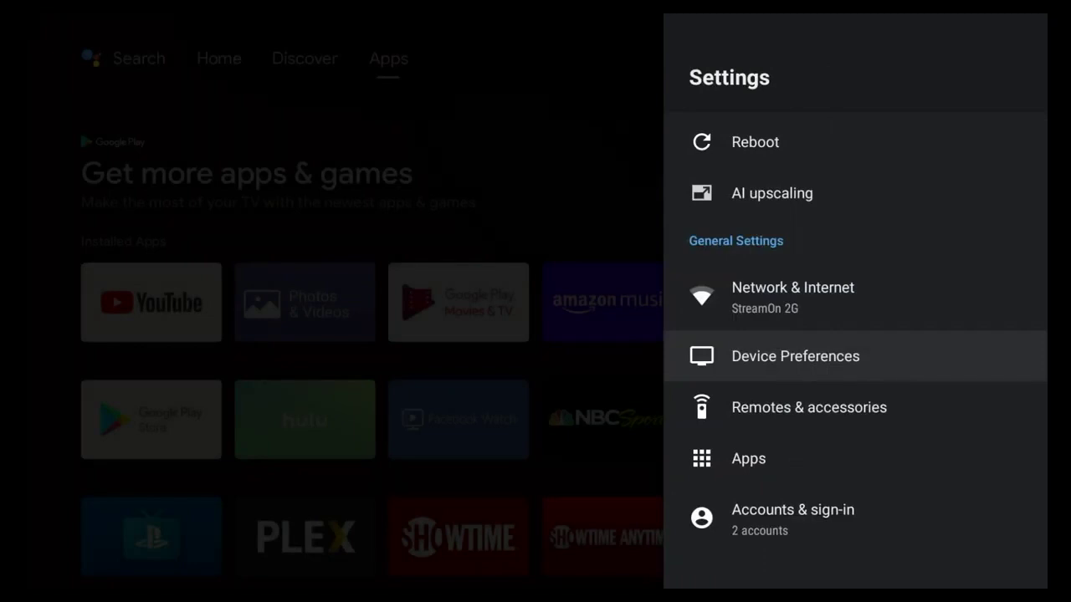
{"action": "key", "text": "Escape"}
{"action": "key", "text": "Down"}
{"action": "key", "text": "Up"}
{"action": "key", "text": "Left"}
{"action": "key", "text": "Left"}
Look through the Home page's content rows past YouTube: Trending and Pluto TV: Featured Channels, and return to Favorite Apps.
{"action": "key", "text": "Down"}
{"action": "key", "text": "Down"}
{"action": "key", "text": "Down"}
{"action": "key", "text": "Down"}
{"action": "key", "text": "Down"}
{"action": "key", "text": "Down"}
{"action": "key", "text": "Down"}
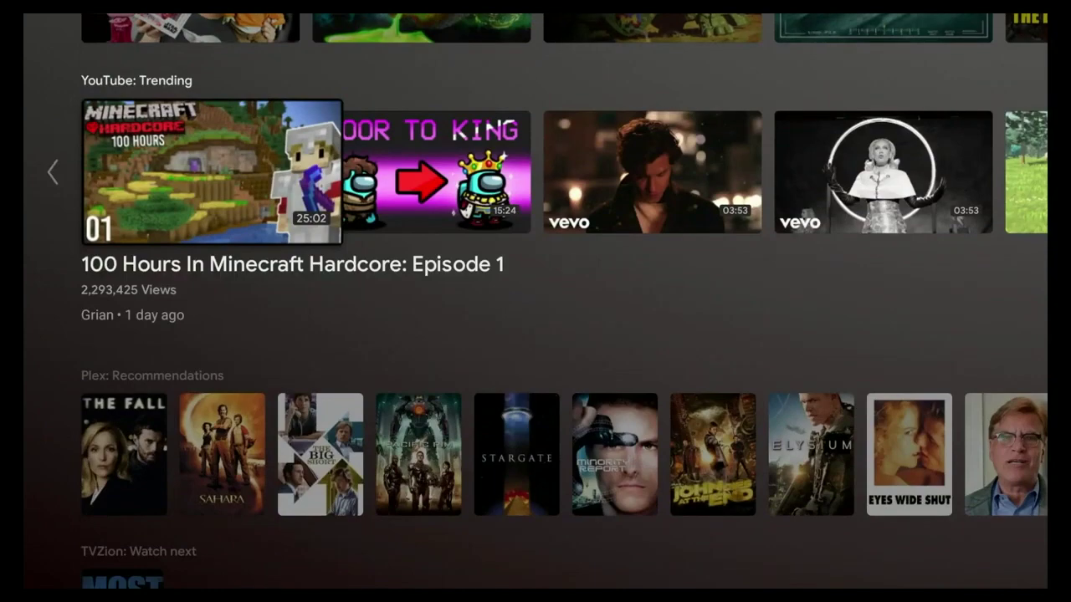
{"action": "key", "text": "Down"}
{"action": "key", "text": "Down"}
{"action": "key", "text": "Down"}
{"action": "key", "text": "Down"}
{"action": "key", "text": "Down"}
{"action": "key", "text": "Down"}
{"action": "key", "text": "Down"}
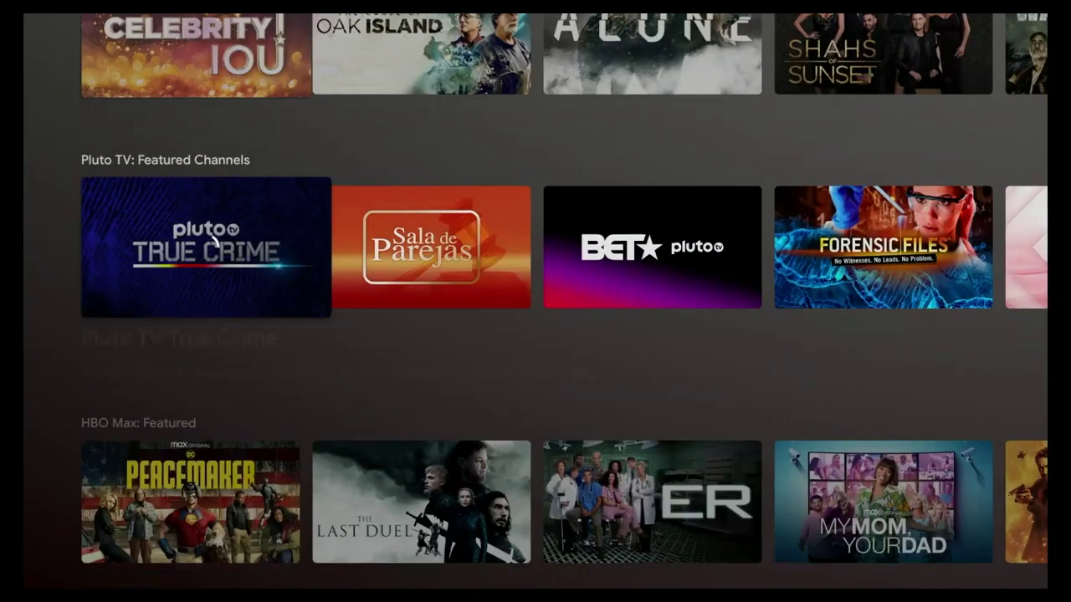
{"action": "key", "text": "Down"}
{"action": "key", "text": "Down"}
{"action": "key", "text": "Down"}
{"action": "key", "text": "Escape"}
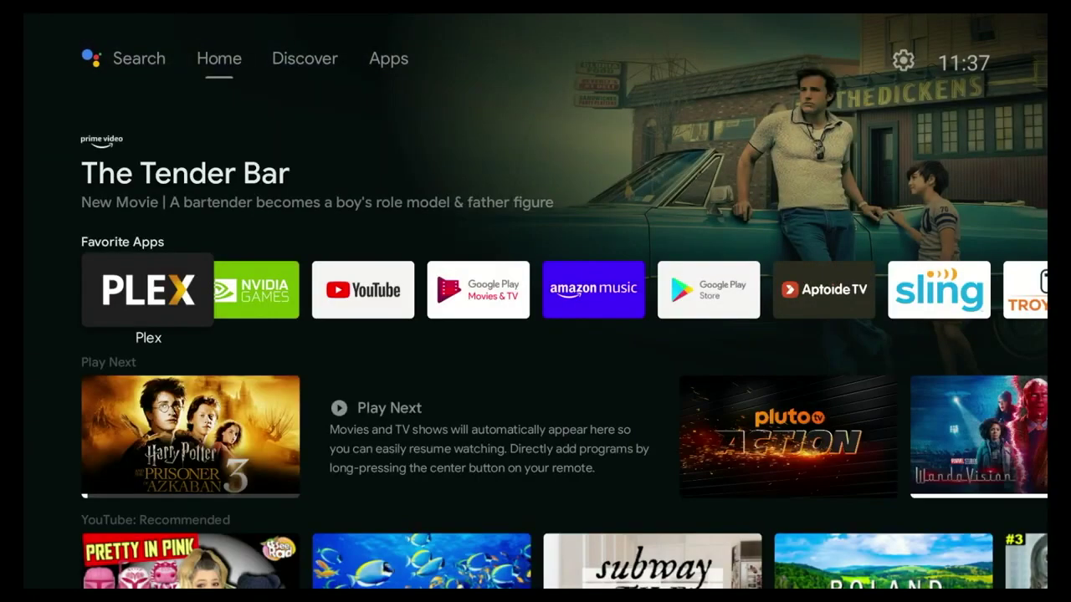
Examine the Home page rows from Play Next through YouTube, Google Play, discovery+ and Disney+ to the Sling TV row.
{"action": "key", "text": "Down"}
{"action": "key", "text": "Down"}
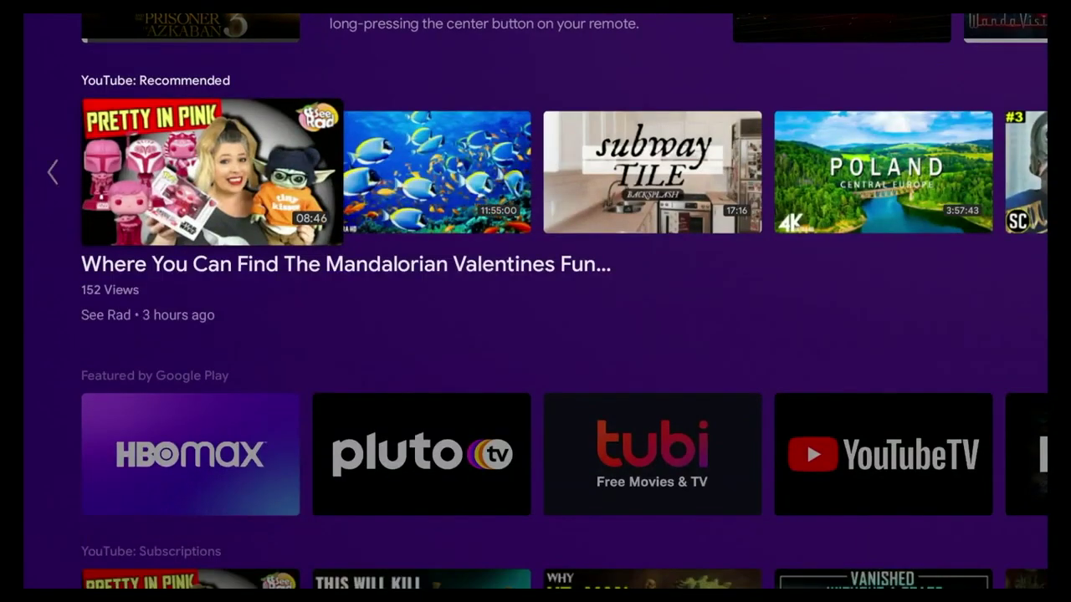
{"action": "key", "text": "Down"}
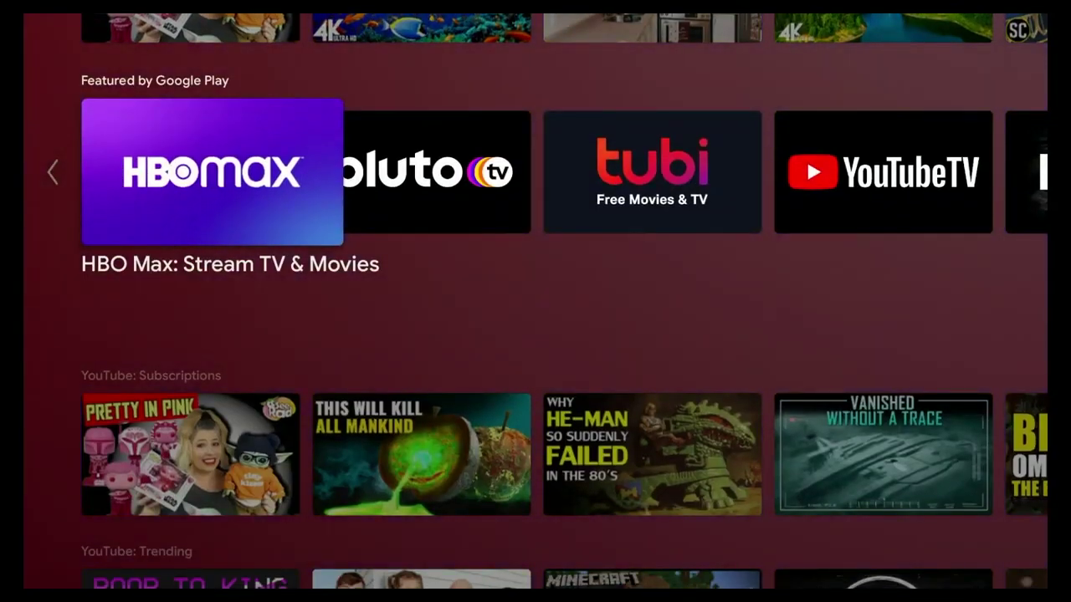
{"action": "key", "text": "Down"}
{"action": "key", "text": "Down"}
{"action": "key", "text": "Down"}
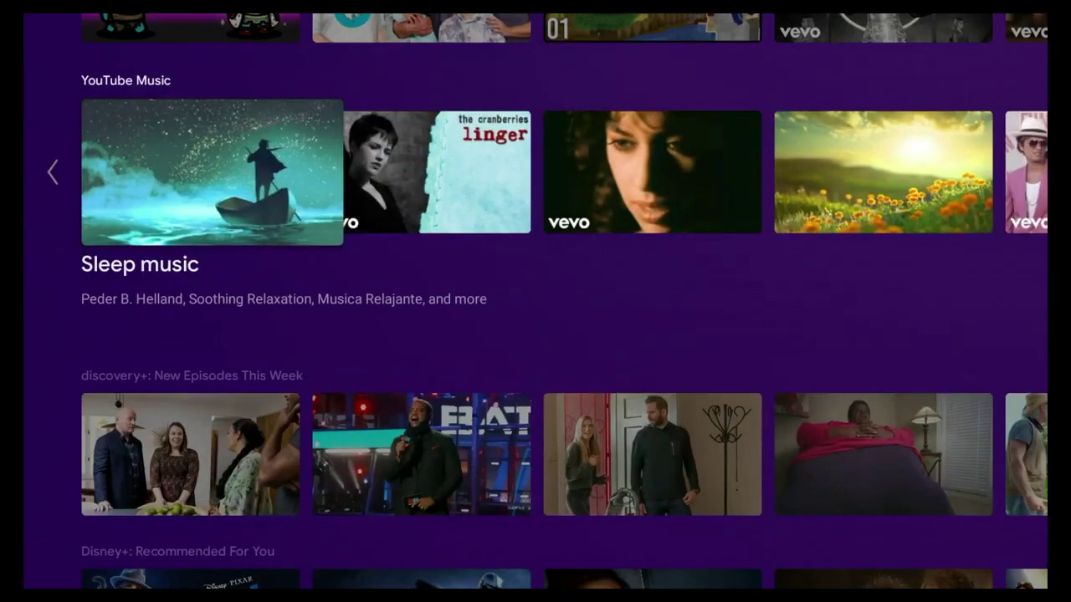
{"action": "key", "text": "Down"}
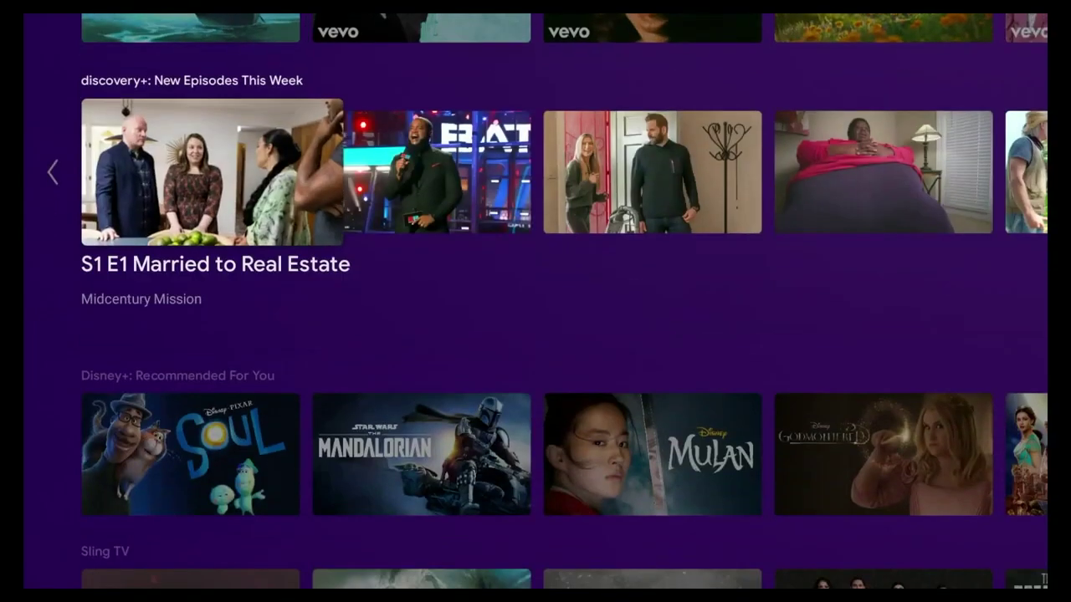
{"action": "key", "text": "Down"}
{"action": "key", "text": "Down"}
{"action": "key", "text": "Down"}
{"action": "key", "text": "Up"}
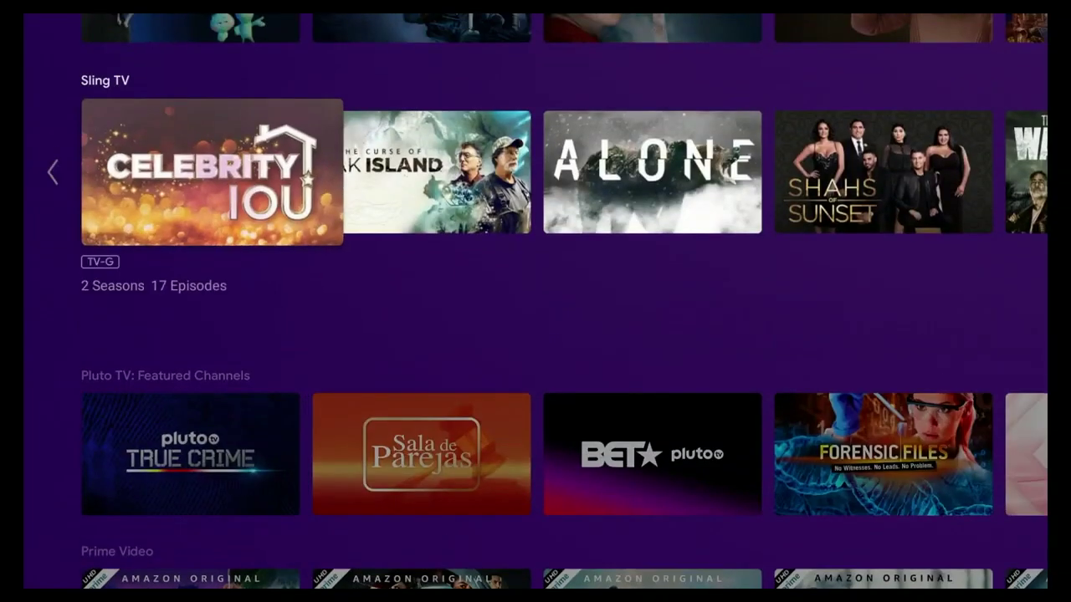
Review the Home page rows in reverse, from Disney+: Recommended For You back to the page's beginning.
{"action": "key", "text": "Up"}
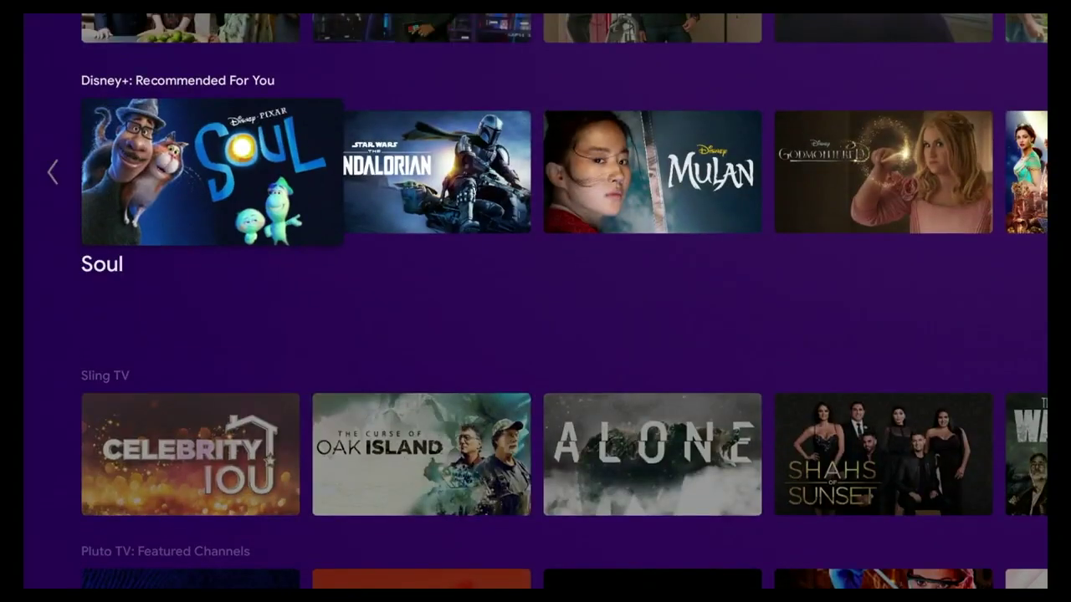
{"action": "key", "text": "Up"}
{"action": "key", "text": "Right"}
{"action": "key", "text": "Up"}
{"action": "key", "text": "Up"}
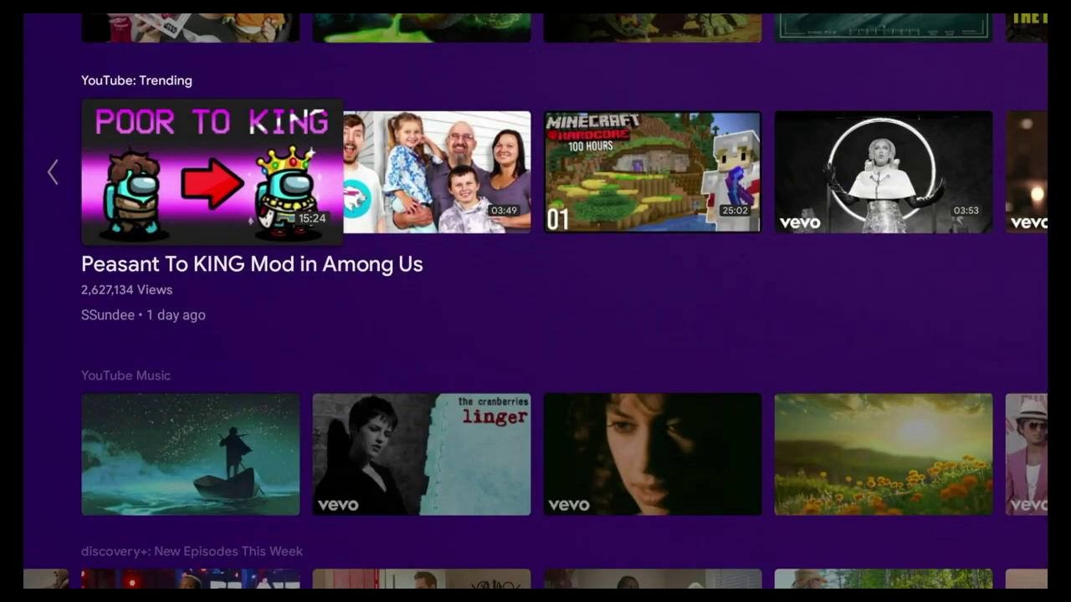
{"action": "key", "text": "Up"}
{"action": "key", "text": "Up"}
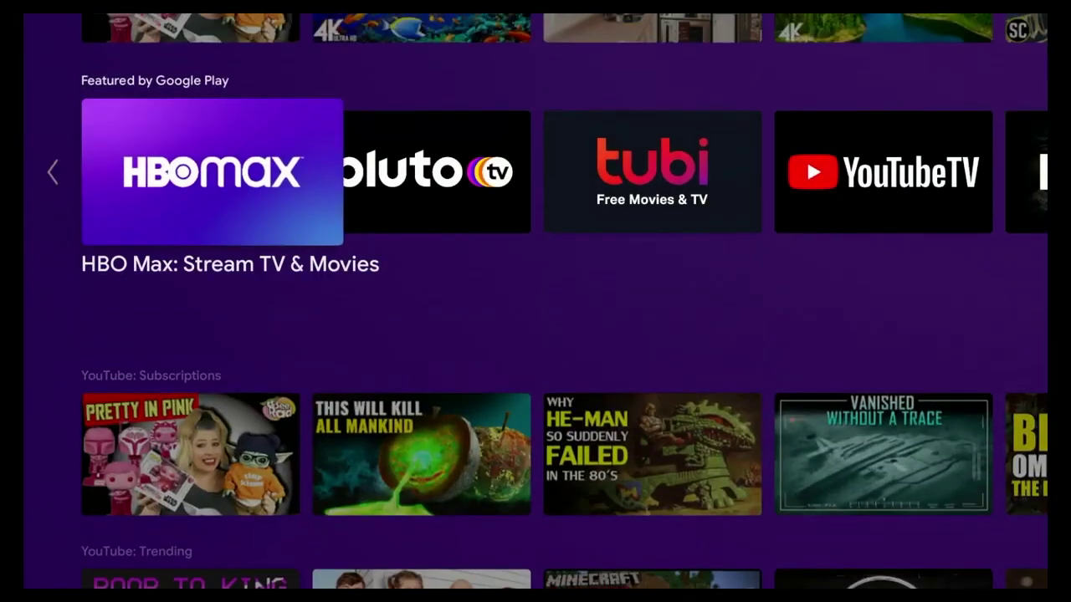
{"action": "key", "text": "Up"}
{"action": "key", "text": "Up"}
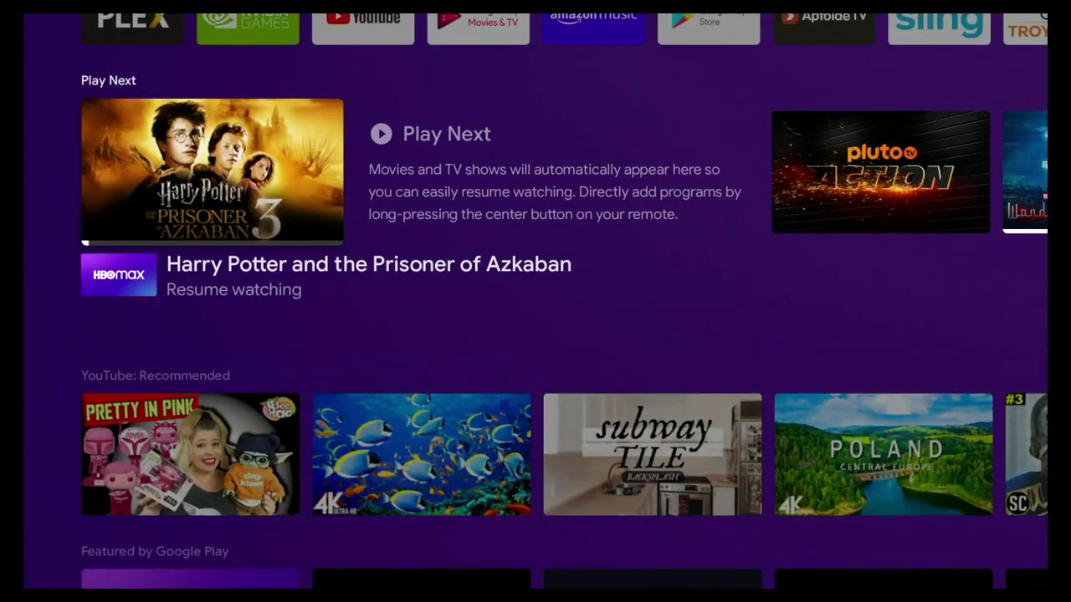
{"action": "key", "text": "Up"}
{"action": "key", "text": "Up"}
{"action": "key", "text": "Up"}
Open the Discover page and look through its recommendation rows as far as the Customize your recommendations card.
{"action": "key", "text": "Right"}
{"action": "key", "text": "Down"}
{"action": "key", "text": "Down"}
{"action": "key", "text": "Down"}
{"action": "key", "text": "Down"}
{"action": "key", "text": "Down"}
{"action": "key", "text": "Down"}
{"action": "key", "text": "Down"}
{"action": "key", "text": "Down"}
{"action": "key", "text": "Down"}
{"action": "key", "text": "Down"}
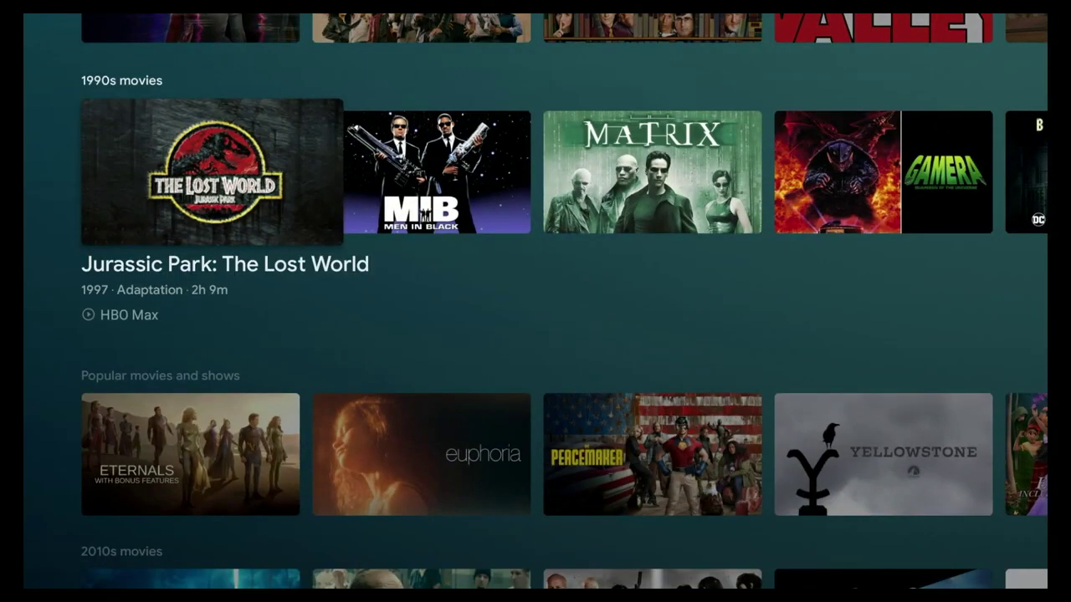
{"action": "key", "text": "Down"}
{"action": "key", "text": "Down"}
{"action": "key", "text": "Down"}
{"action": "key", "text": "Down"}
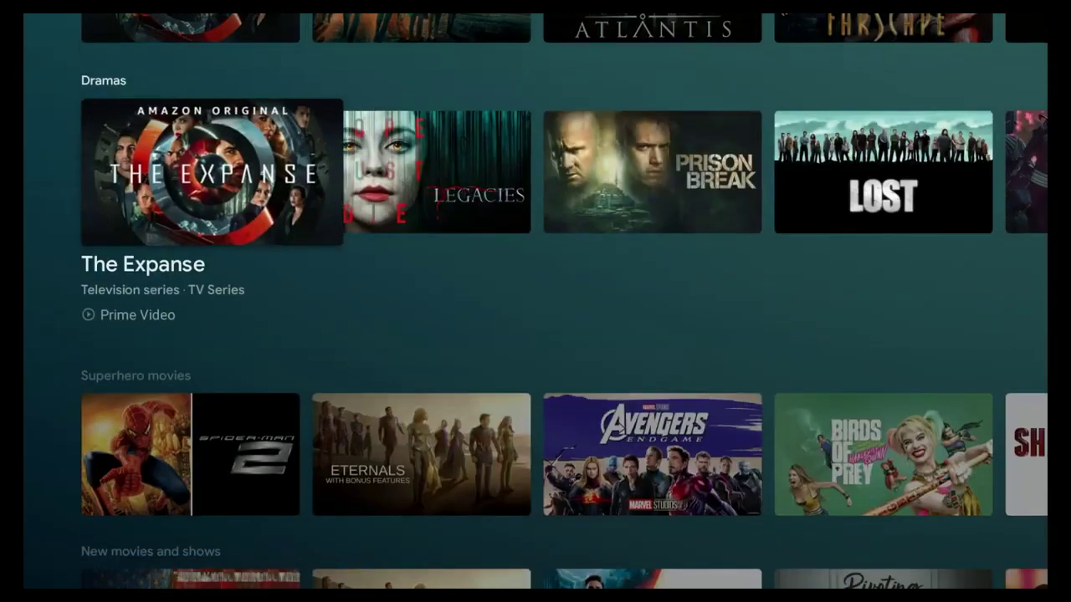
{"action": "key", "text": "Down"}
{"action": "key", "text": "Down"}
{"action": "key", "text": "Down"}
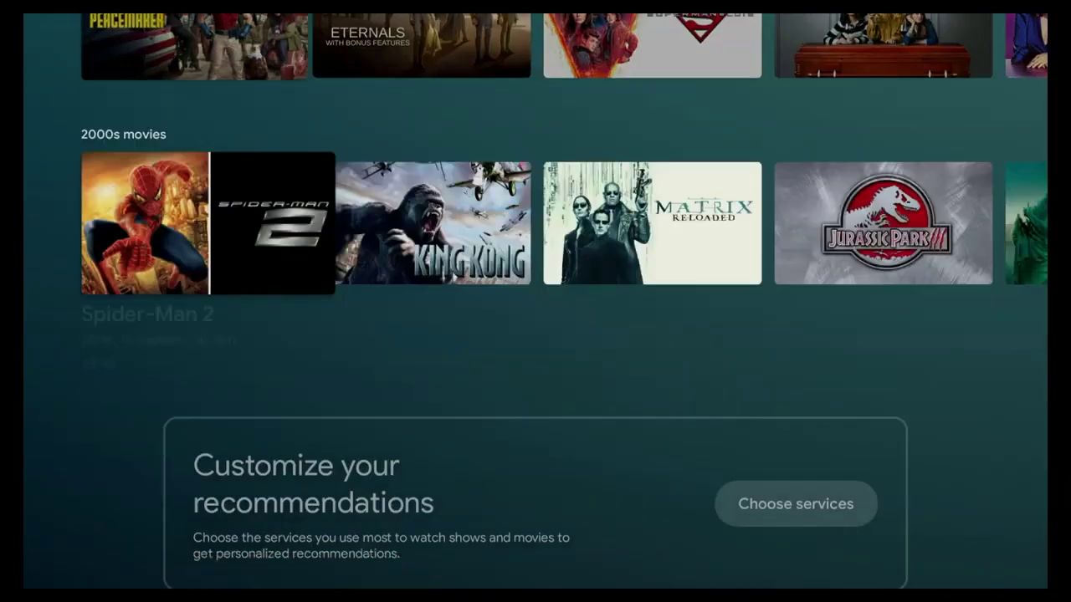
{"action": "key", "text": "Down"}
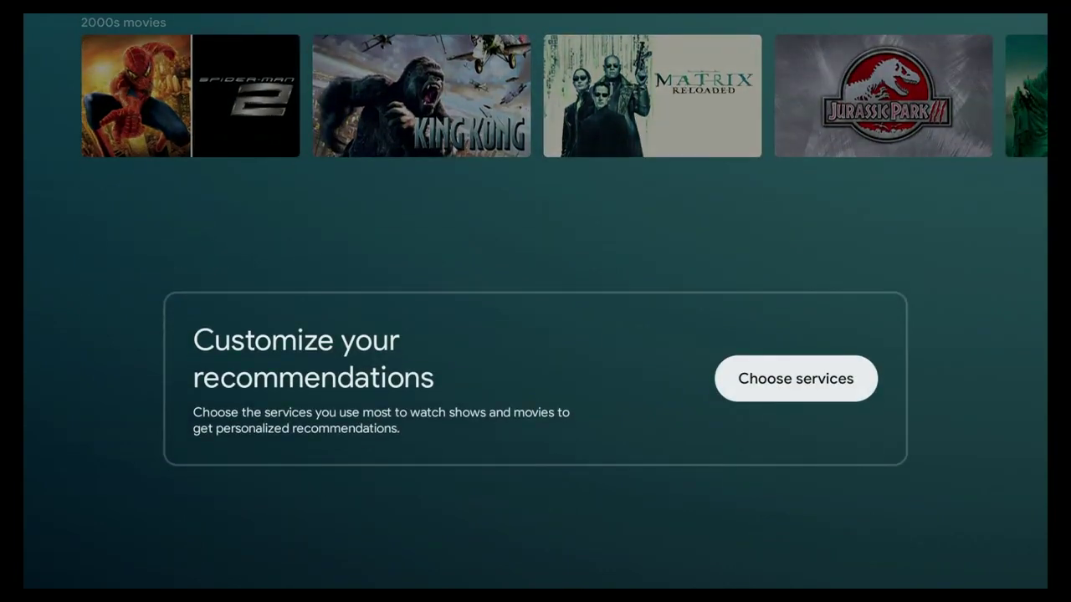
Review the Discover rows in reverse, including Sitcoms and Shows about aliens, and return to the Discover heading.
{"action": "key", "text": "Up"}
{"action": "key", "text": "Up"}
{"action": "key", "text": "Up"}
{"action": "key", "text": "Up"}
{"action": "key", "text": "Up"}
{"action": "key", "text": "Up"}
{"action": "key", "text": "Up"}
{"action": "key", "text": "Up"}
{"action": "key", "text": "Up"}
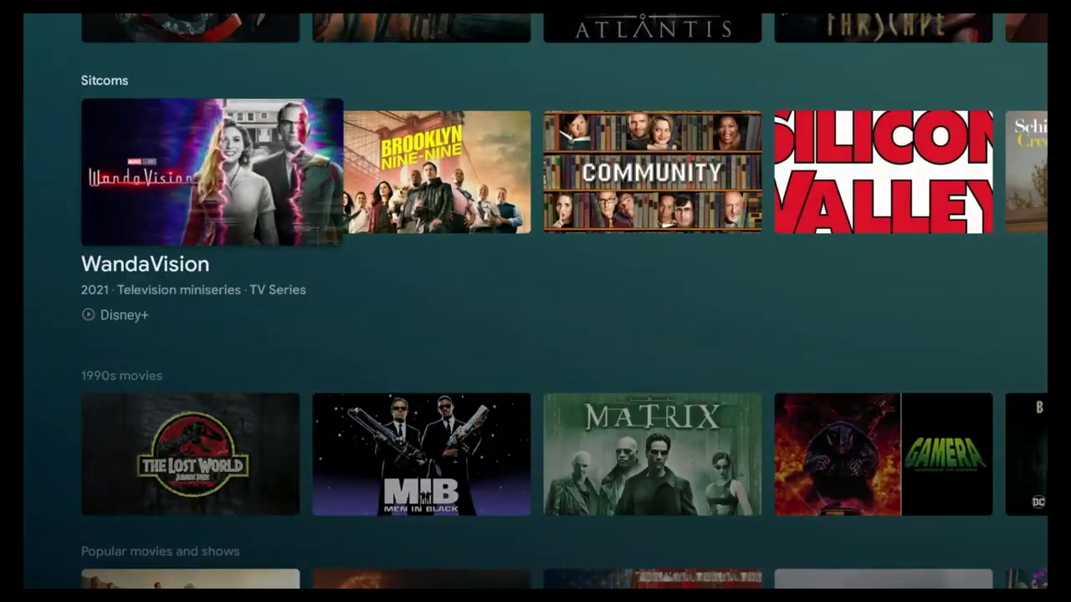
{"action": "key", "text": "Up"}
{"action": "key", "text": "Up"}
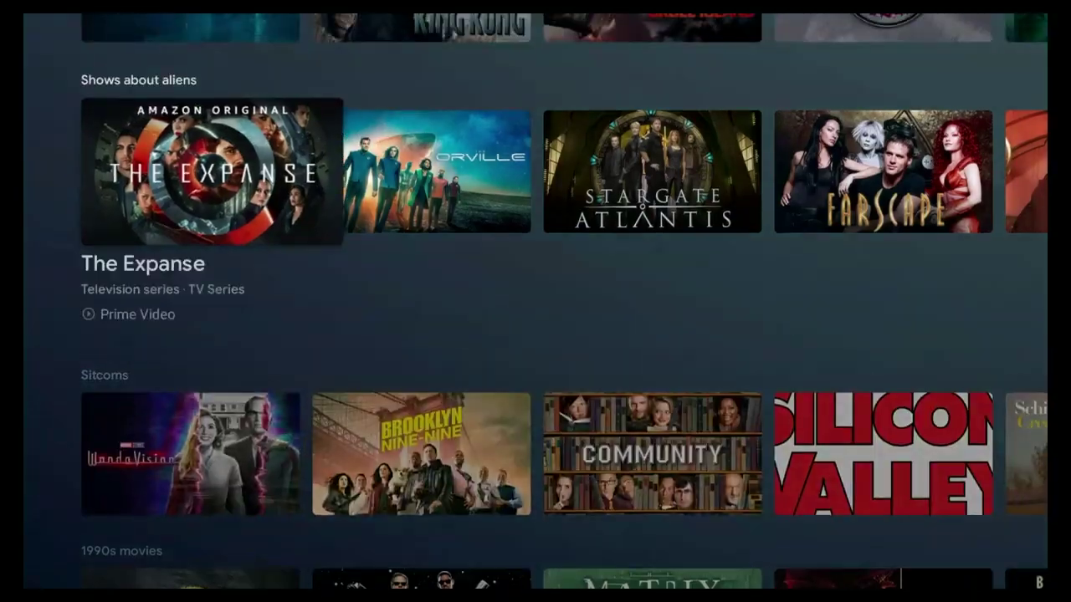
{"action": "key", "text": "Home"}
{"action": "key", "text": "Right"}
{"action": "key", "text": "Up"}
{"action": "key", "text": "Up"}
{"action": "key", "text": "Right"}
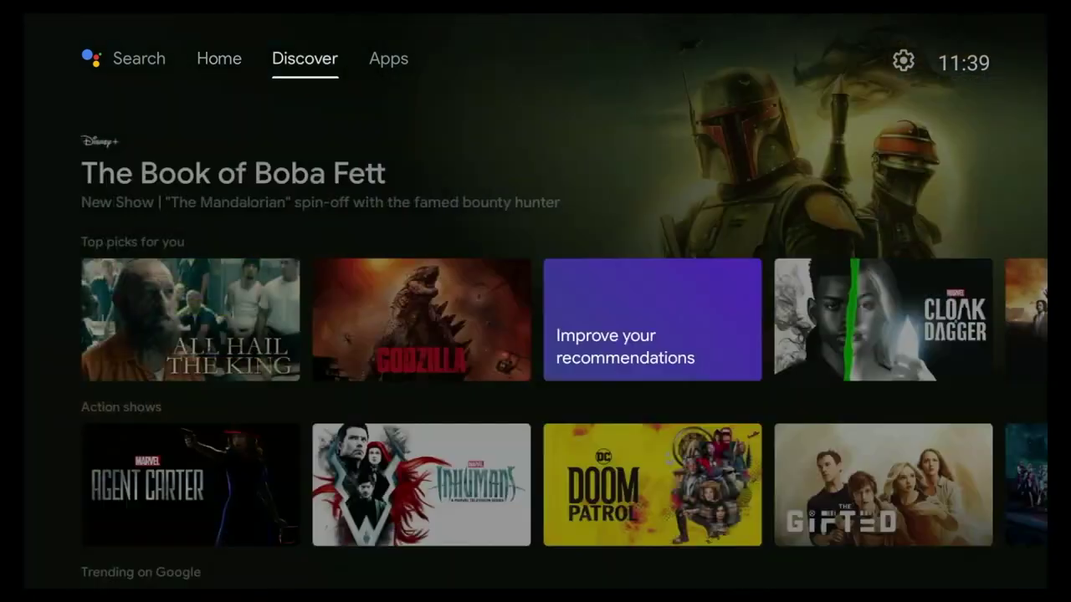
Switch from Discover to the Home page, glance over its content rows and return to Favorite Apps.
{"action": "key", "text": "Left"}
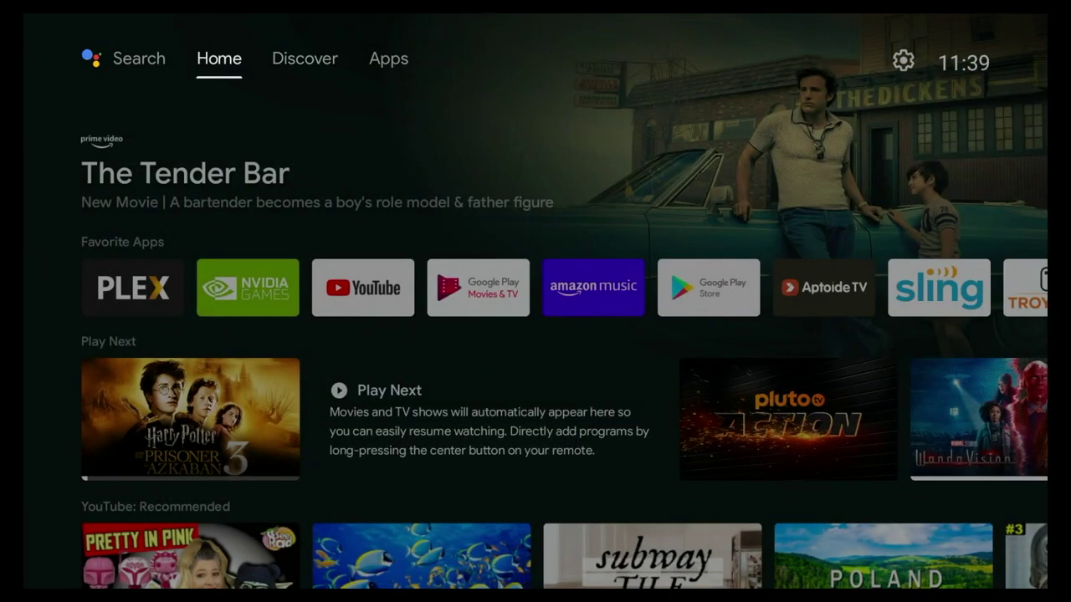
{"action": "key", "text": "Down"}
{"action": "key", "text": "Down"}
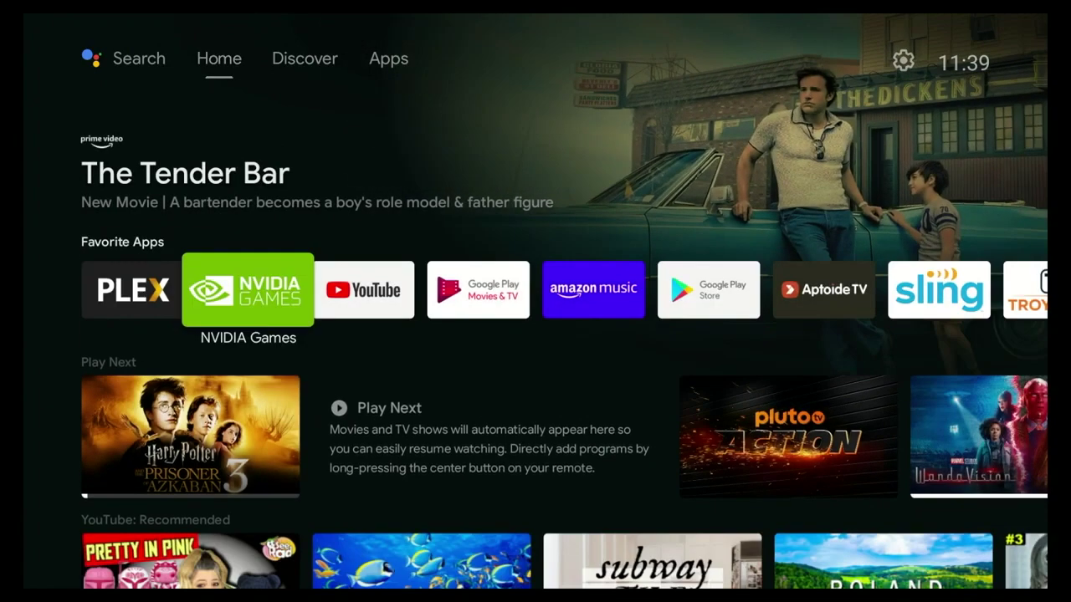
{"action": "key", "text": "Down"}
{"action": "key", "text": "Down"}
{"action": "key", "text": "Down"}
{"action": "key", "text": "Down"}
{"action": "key", "text": "Escape"}
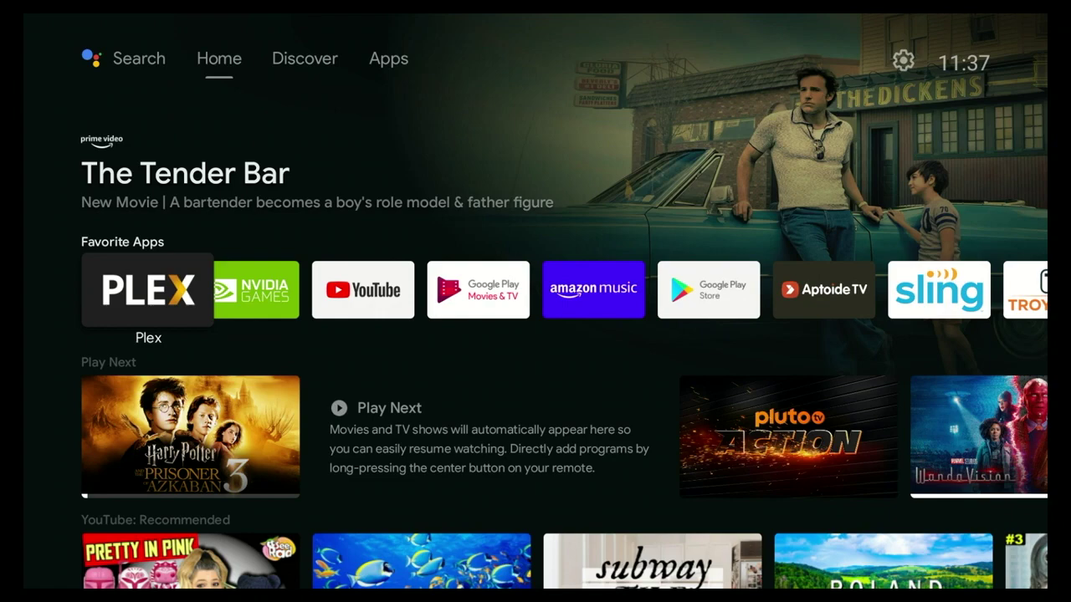
Look through the Home page rows once more down past Sling TV, and go back to Disney+: Recommended For You.
{"action": "key", "text": "Down"}
{"action": "key", "text": "Down"}
{"action": "key", "text": "Down"}
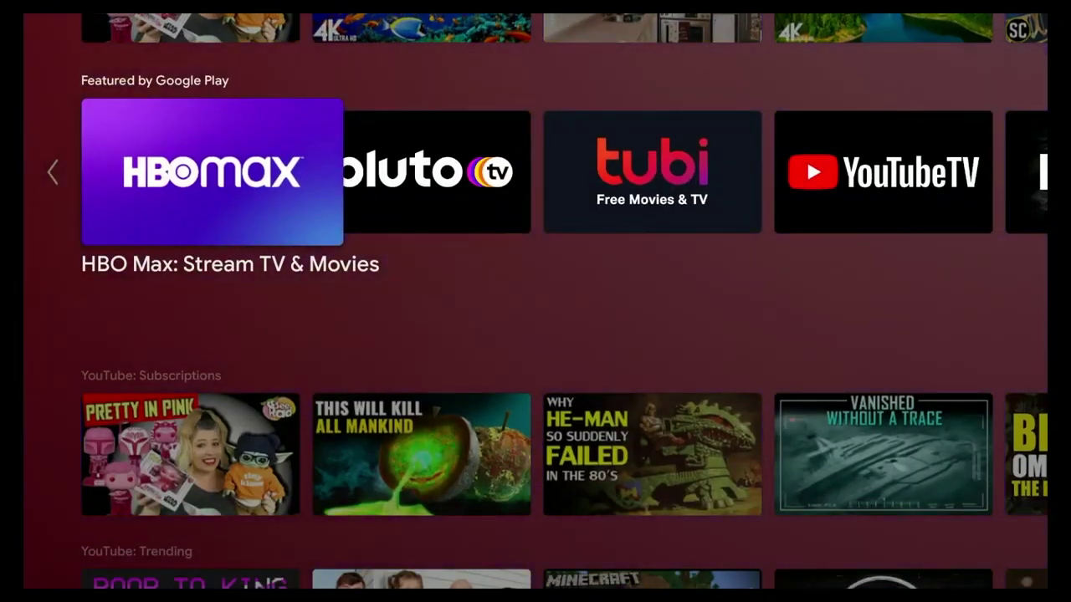
{"action": "key", "text": "Down"}
{"action": "key", "text": "Down"}
{"action": "key", "text": "Down"}
{"action": "key", "text": "Down"}
{"action": "key", "text": "Down"}
{"action": "key", "text": "Down"}
{"action": "key", "text": "Down"}
{"action": "key", "text": "Up"}
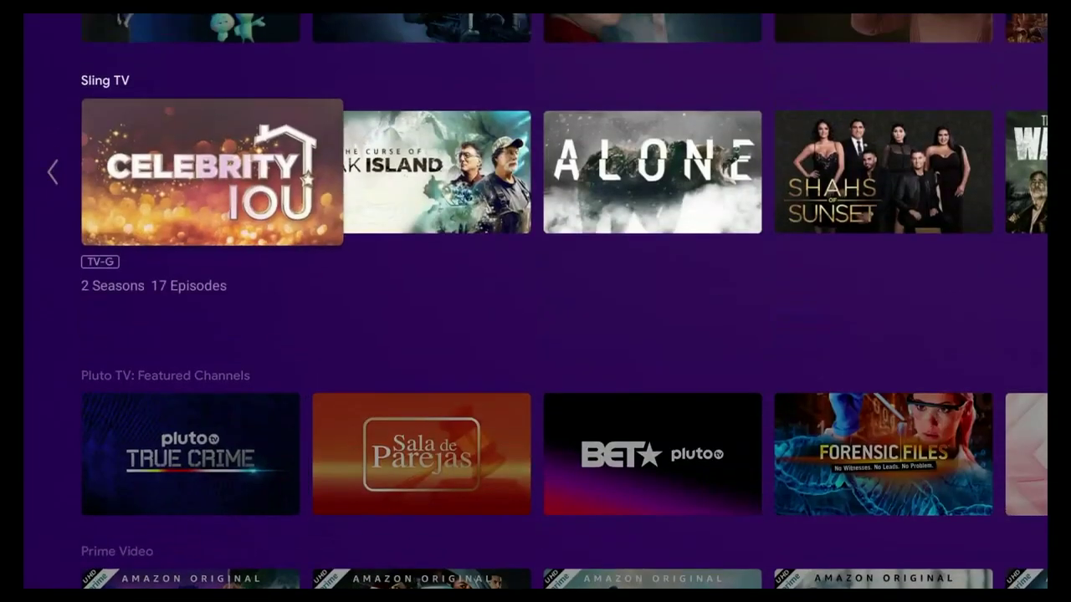
{"action": "key", "text": "Up"}
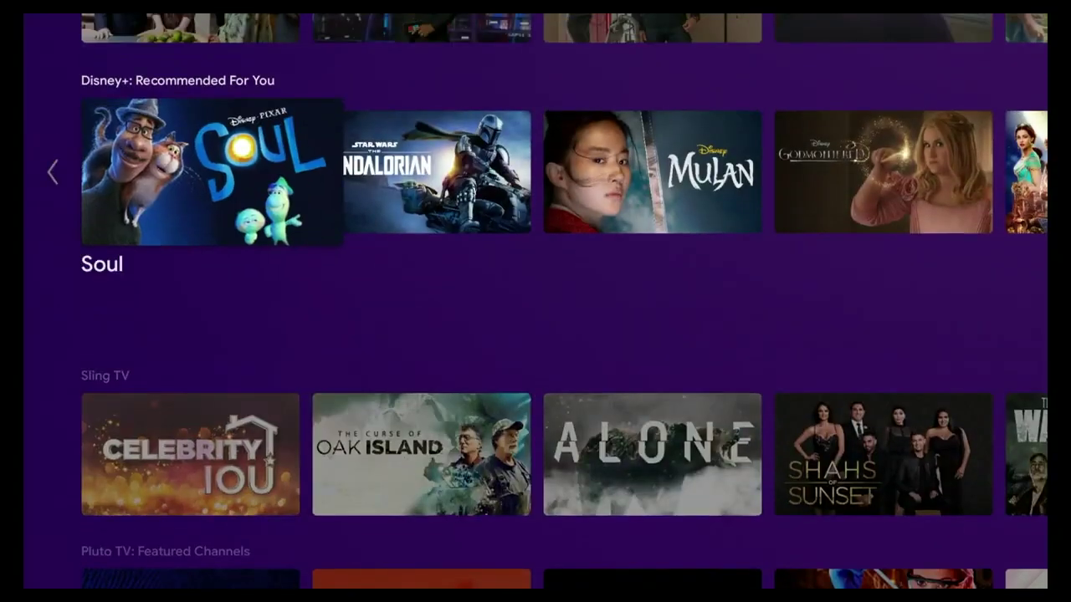